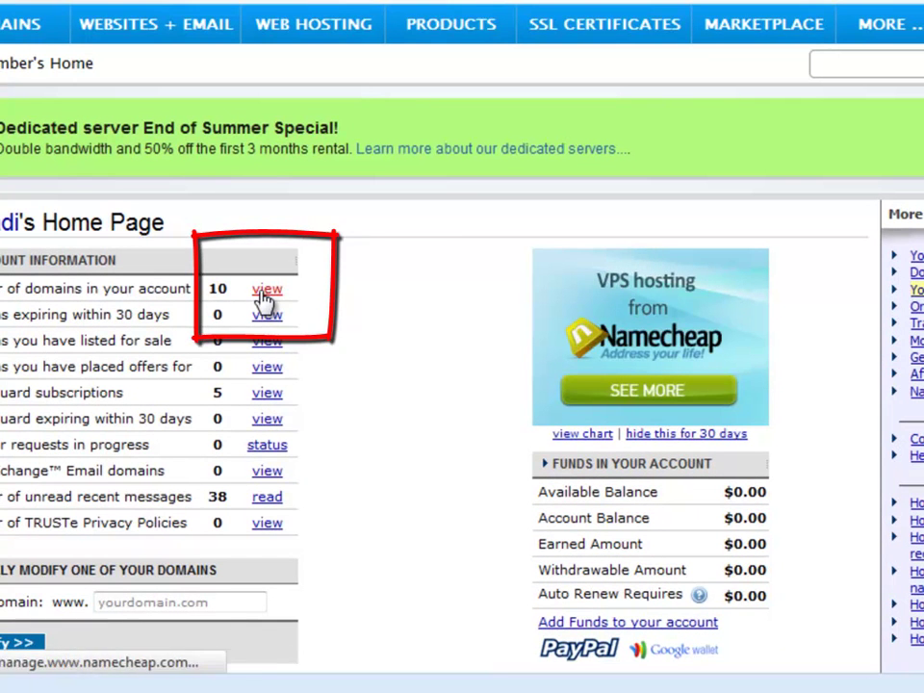
- Open the nameserver settings for howtopottytrain.org in Namecheap's domain list
click(263, 292)
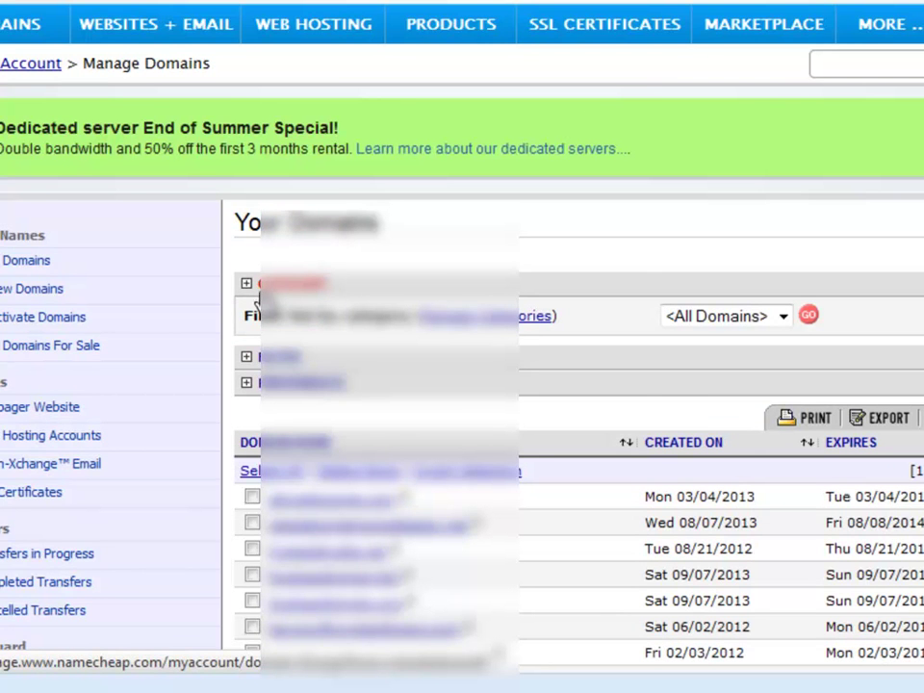
click(258, 299)
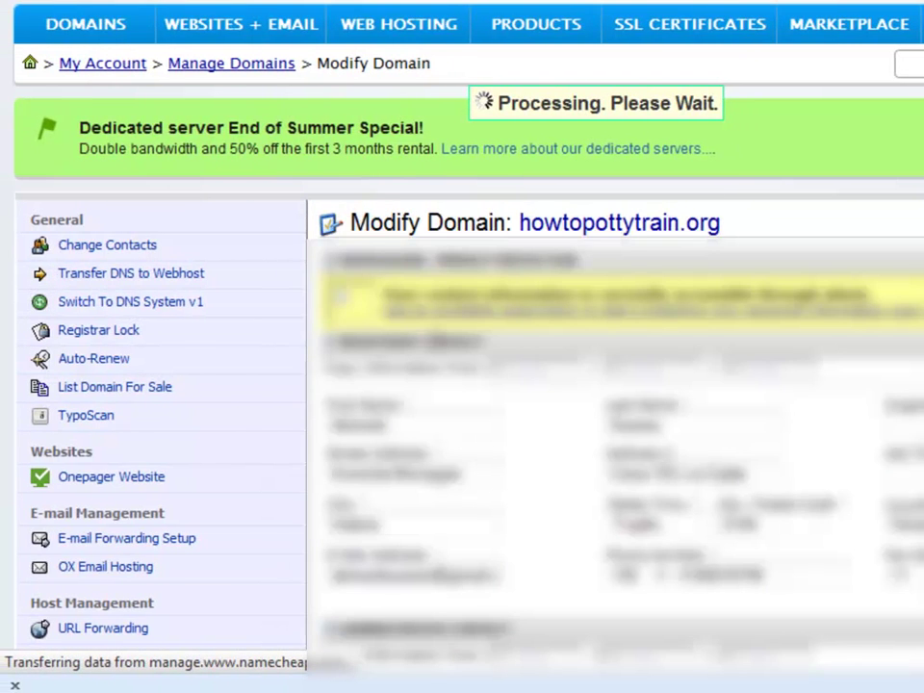
click(165, 278)
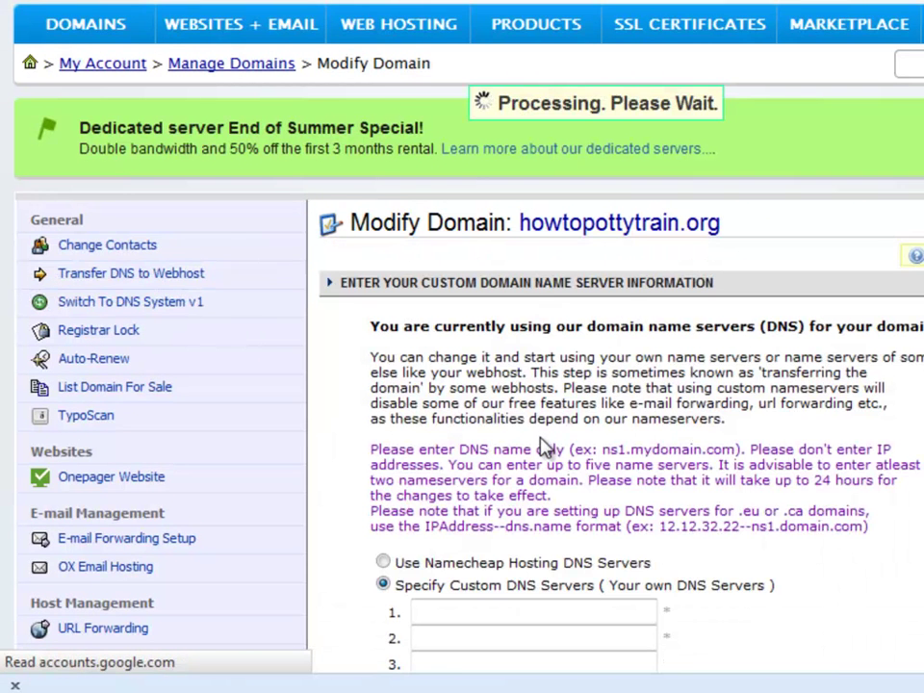
scroll(543, 437, down, 3)
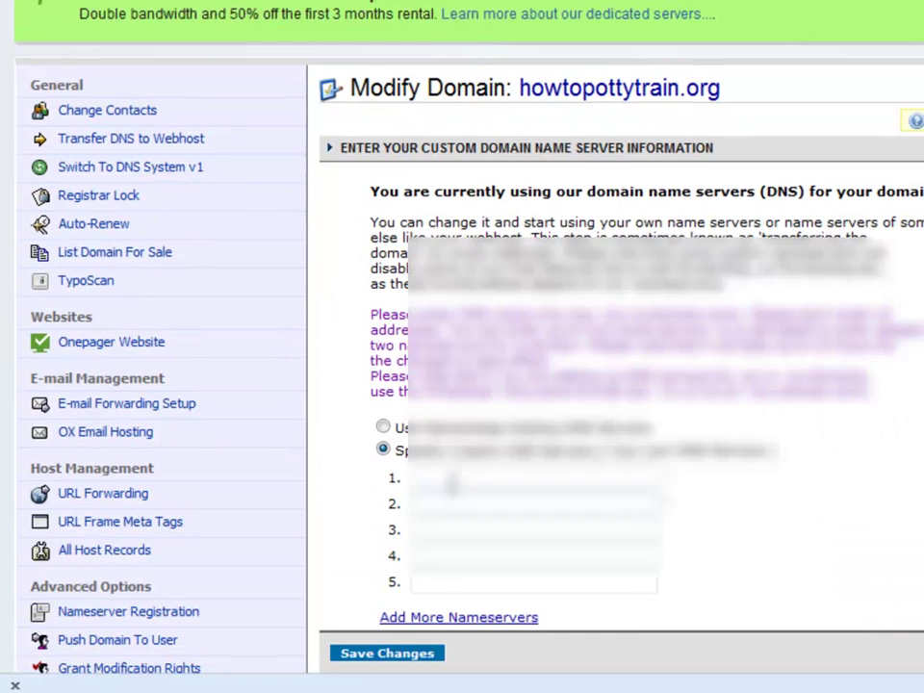
- Enter the web host's two custom nameservers and save the change
click(453, 478)
click(454, 496)
click(457, 503)
click(462, 528)
scroll(451, 539, down, 3)
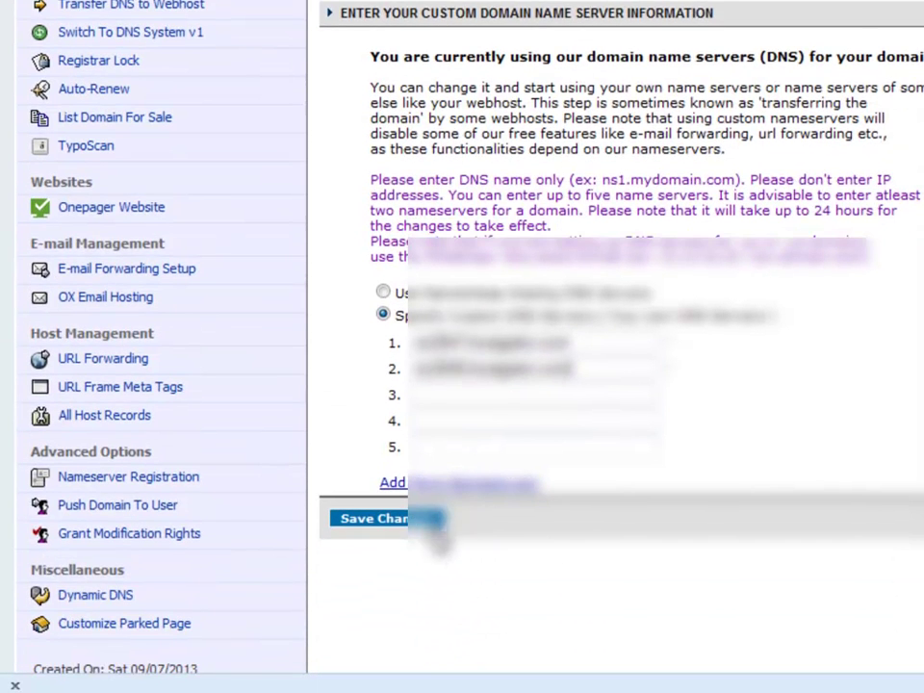
click(403, 520)
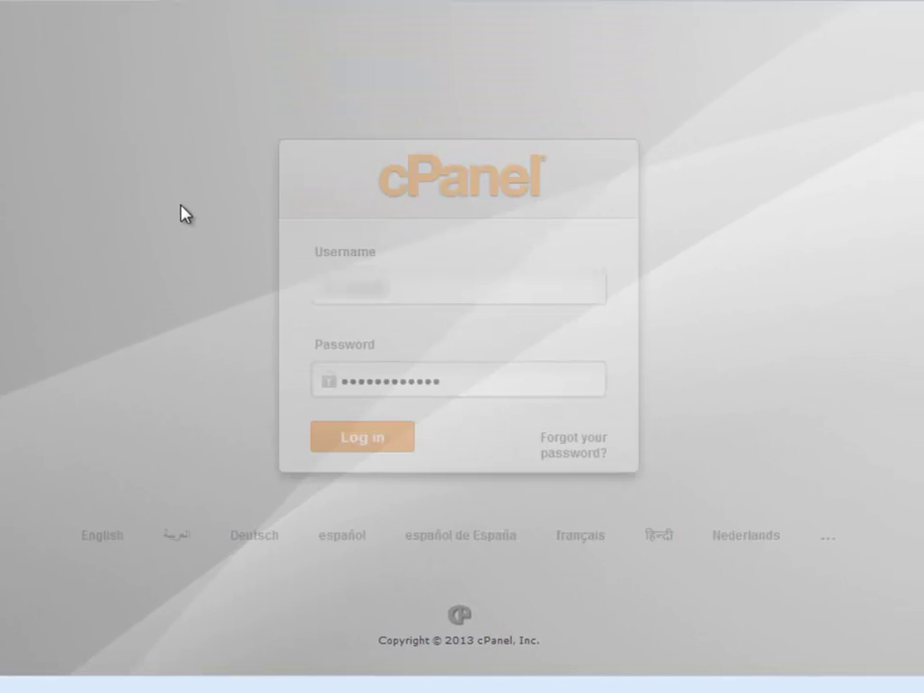
- Log in to HostGator cPanel with the saved username and scroll through the home page
click(420, 287)
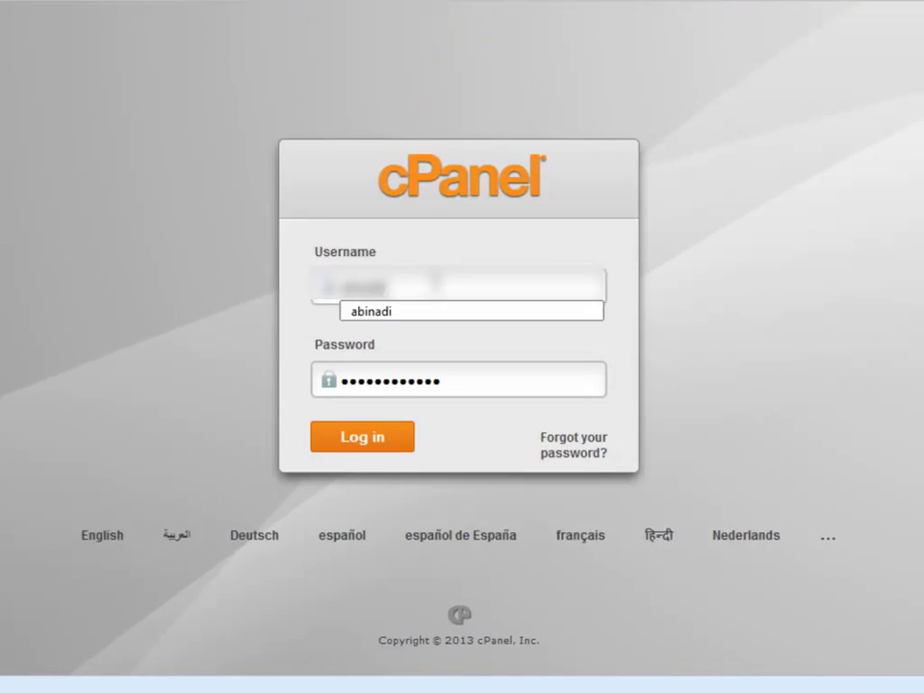
click(416, 311)
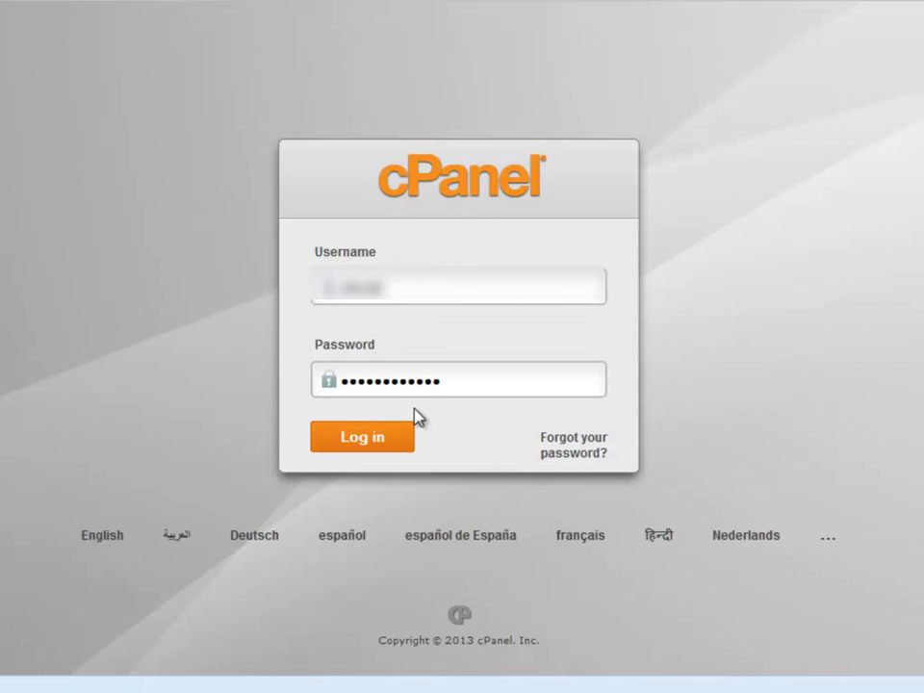
click(392, 438)
scroll(393, 442, down, 10)
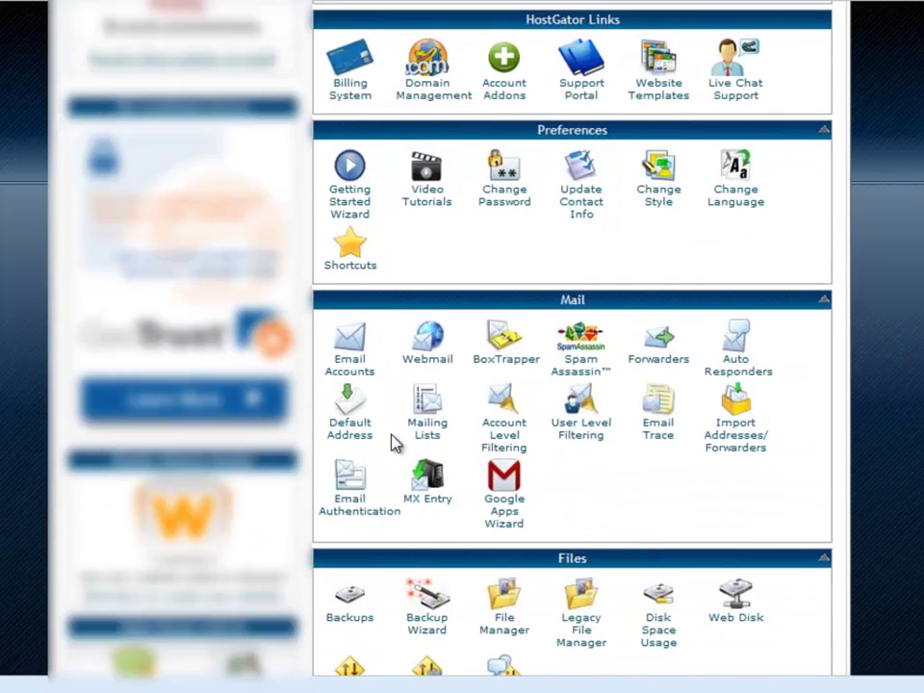
scroll(393, 443, down, 8)
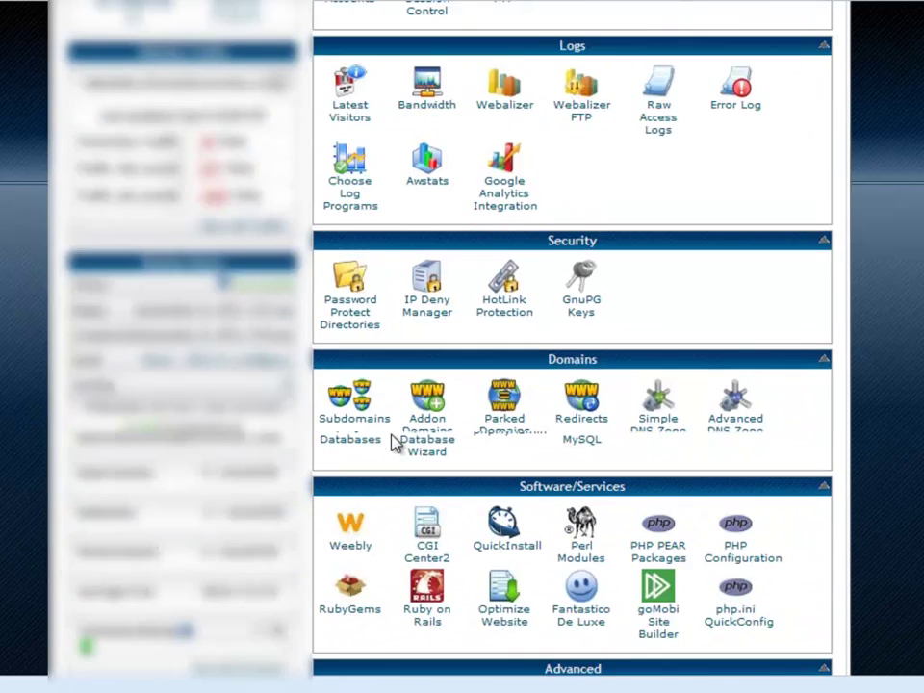
scroll(393, 442, down, 4)
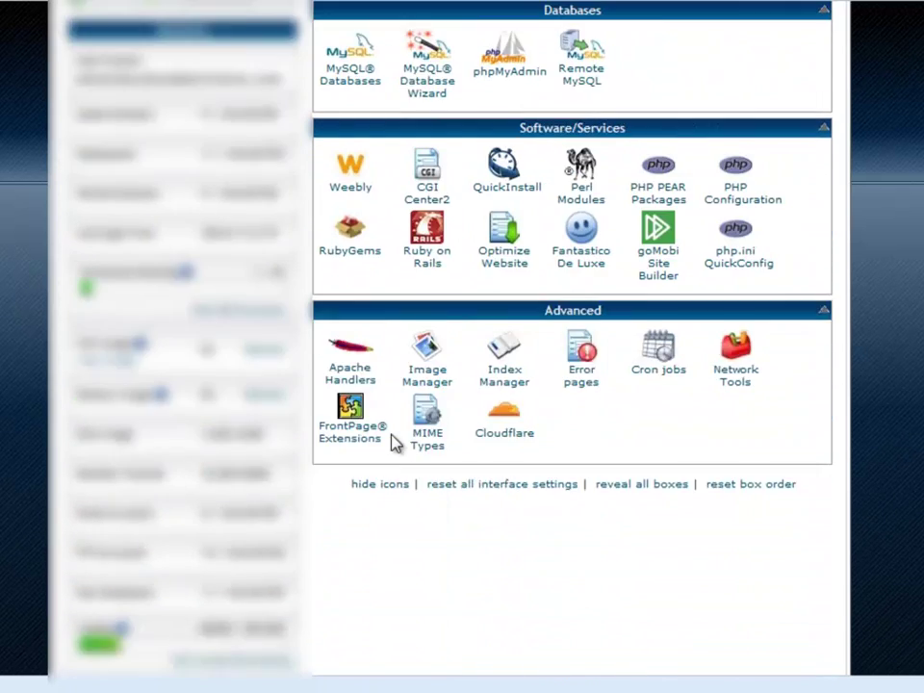
scroll(393, 442, up, 3)
scroll(393, 442, up, 3)
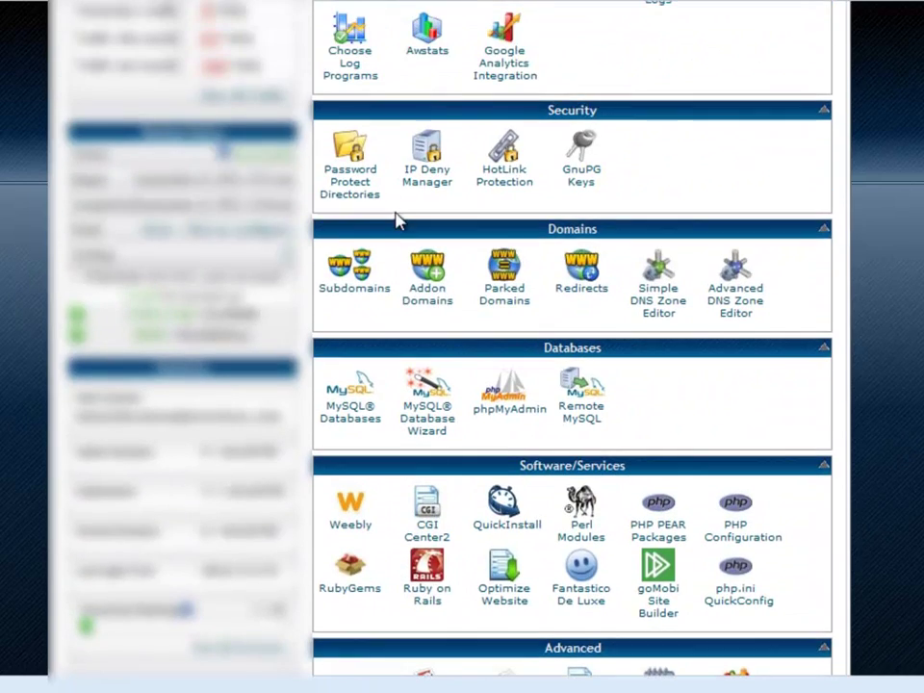
- Enter howtopottytrain.org as a new addon domain, auto-filling its subdomain and FTP username
click(432, 295)
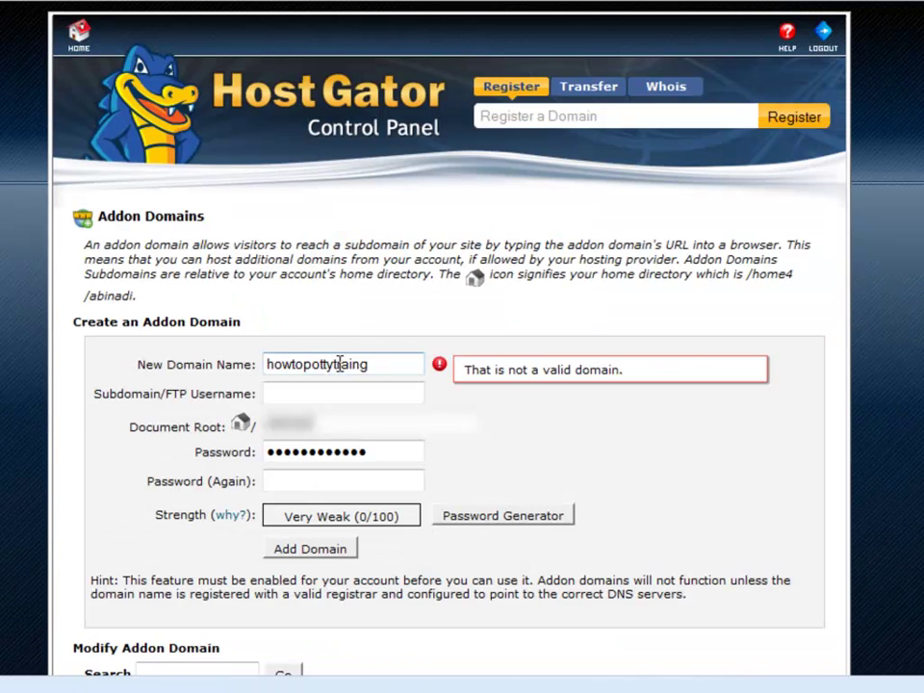
key(BackSpace)
text(.org)
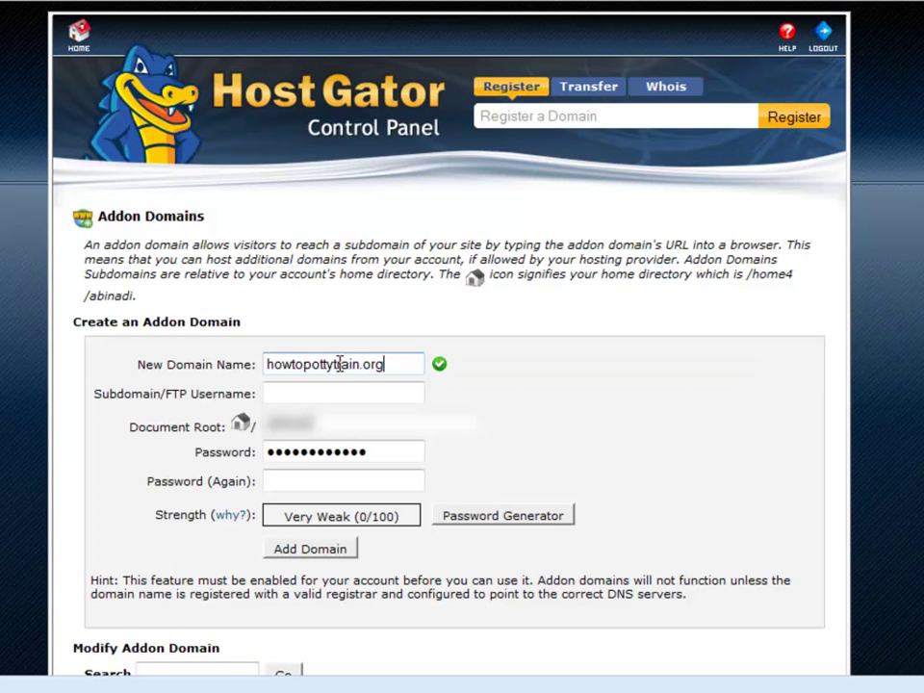
click(376, 396)
- Set and confirm the FTP account password, add the domain, and return home
click(376, 452)
drag(375, 452, 220, 450)
text(test1234567)
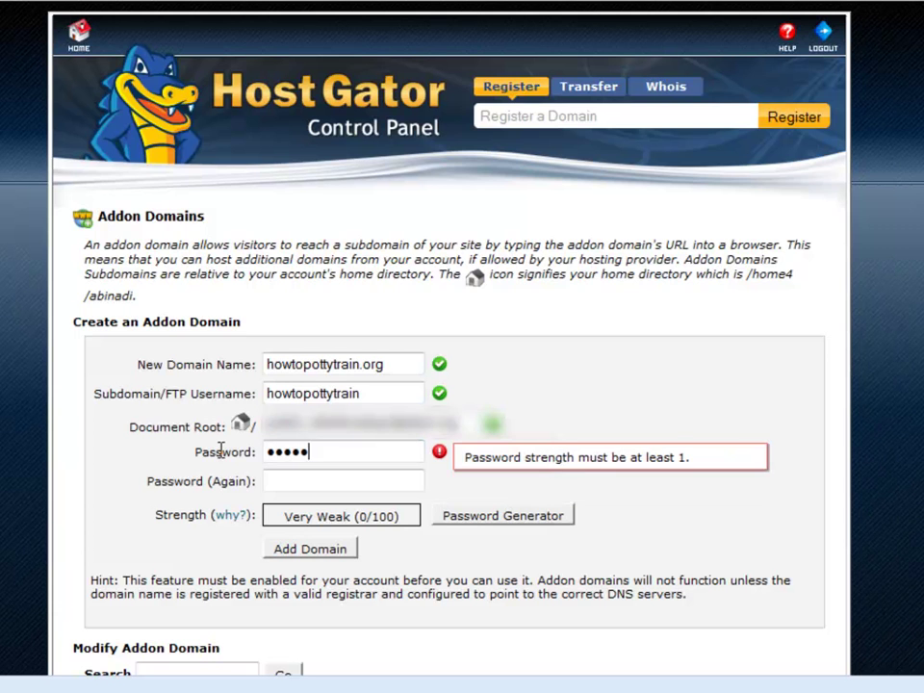
key(Tab)
text(test1234567)
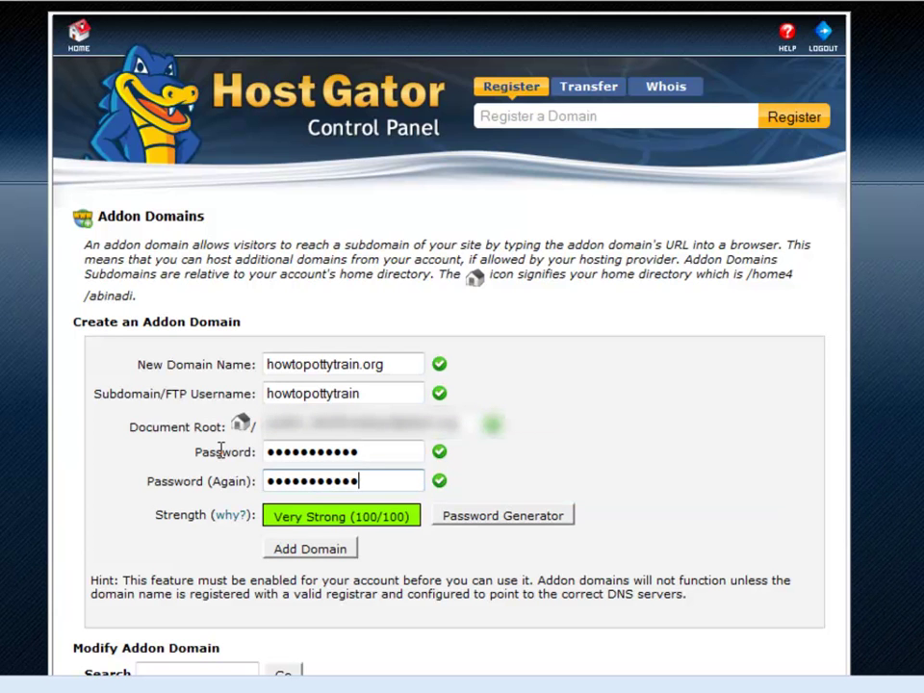
click(299, 551)
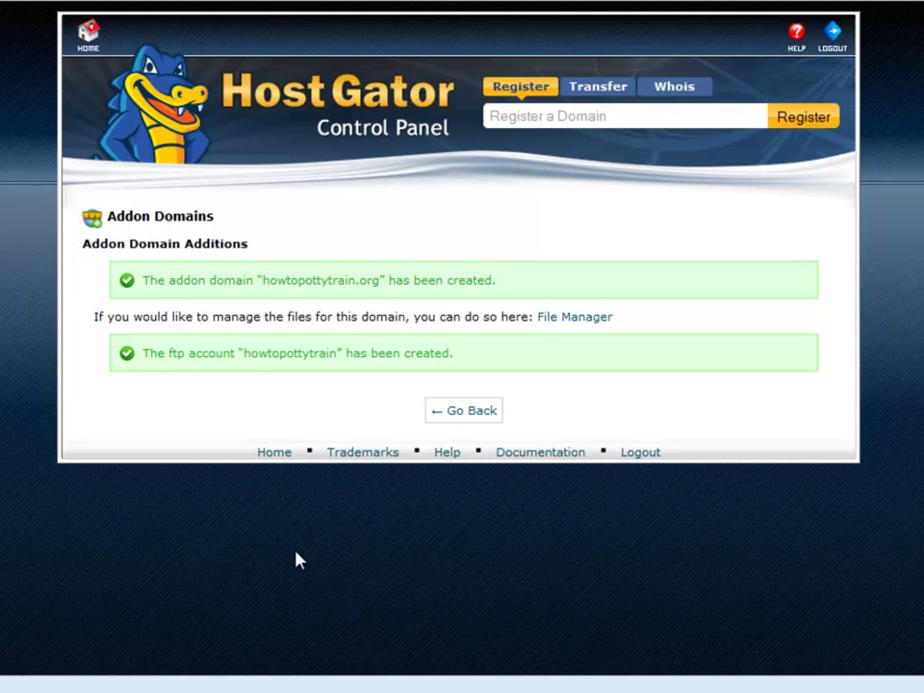
click(458, 414)
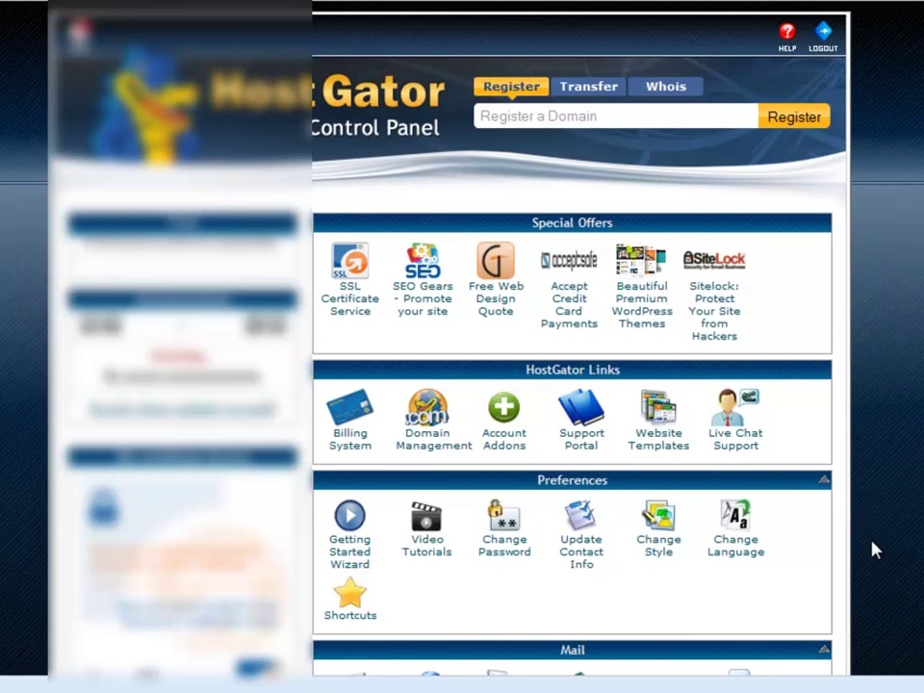
- Open a new WordPress installation form in the Fantastico script installer
scroll(875, 549, down, 8)
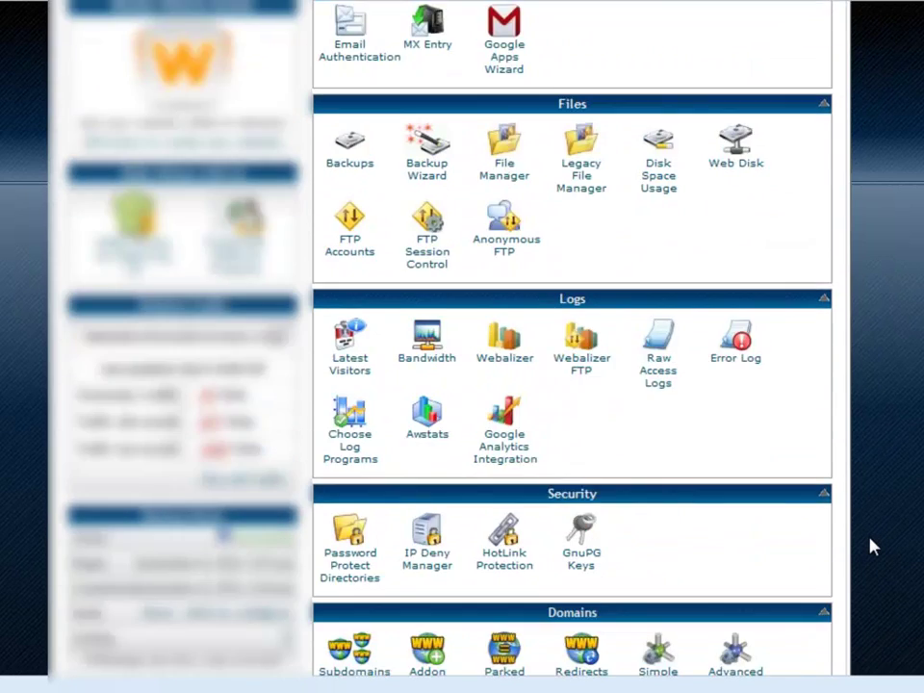
scroll(875, 549, down, 6)
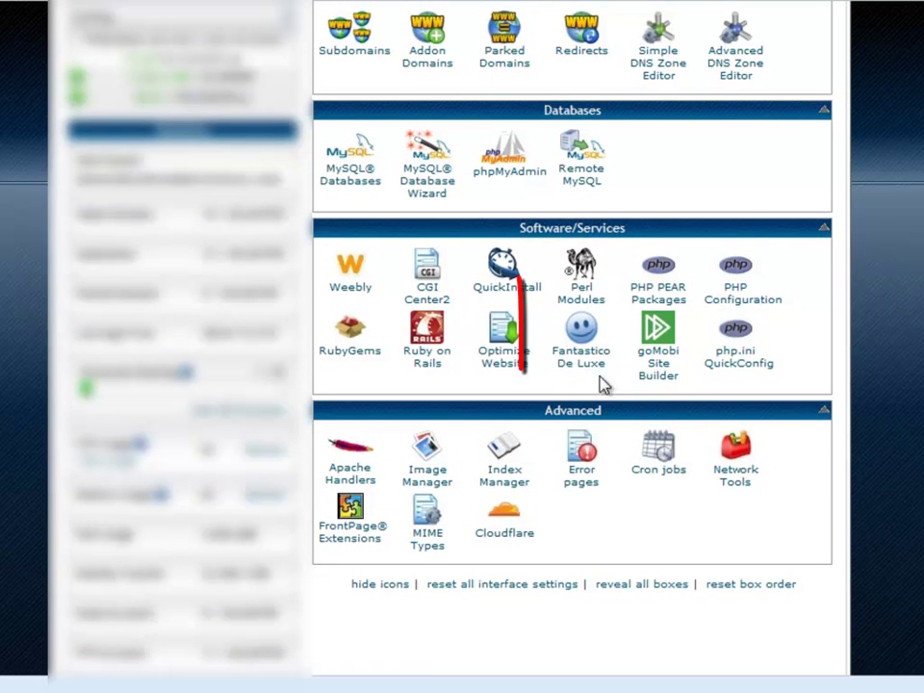
click(581, 358)
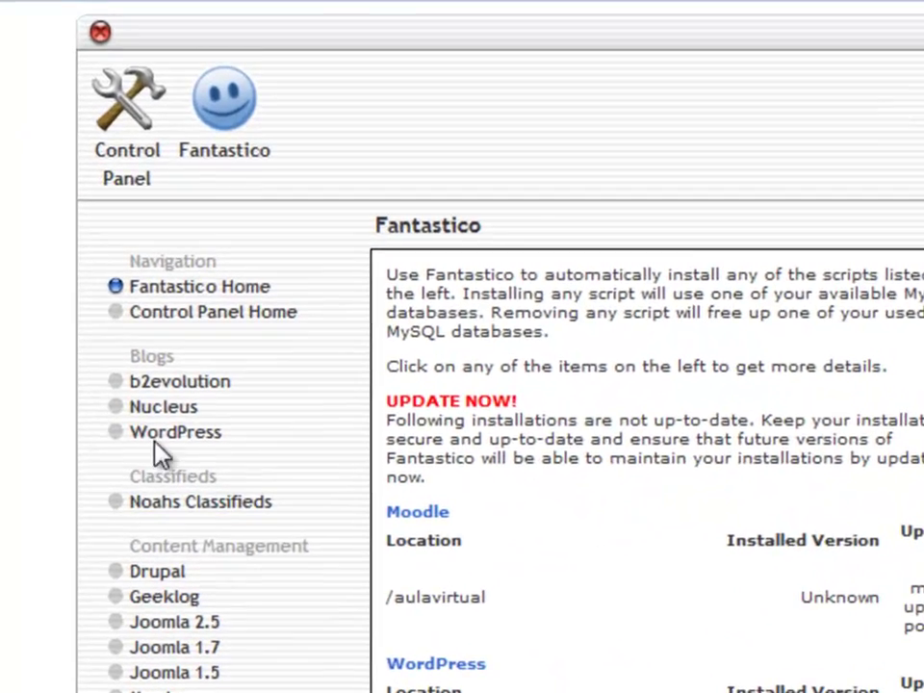
click(159, 445)
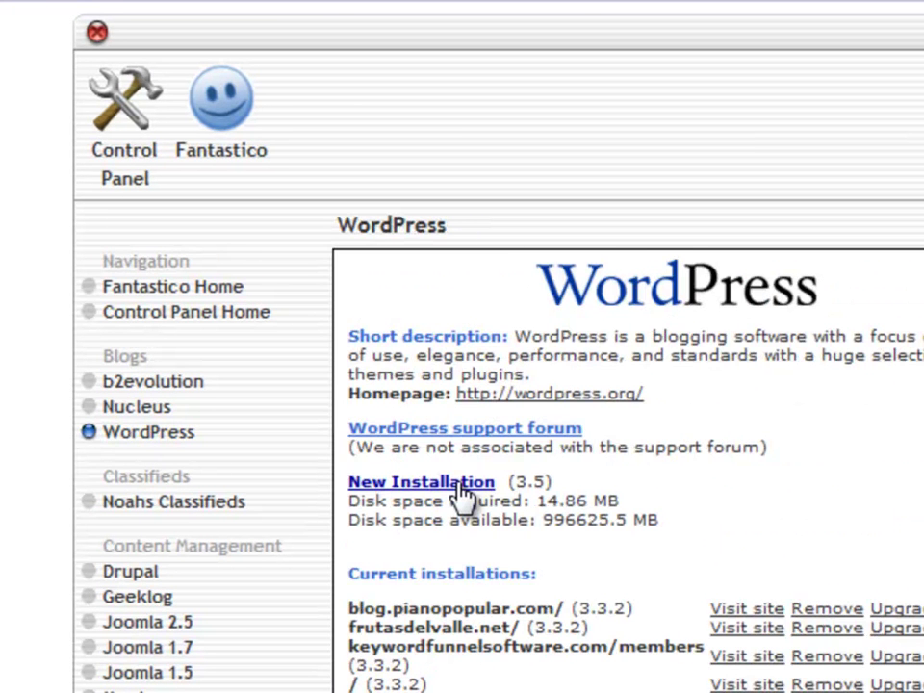
click(463, 486)
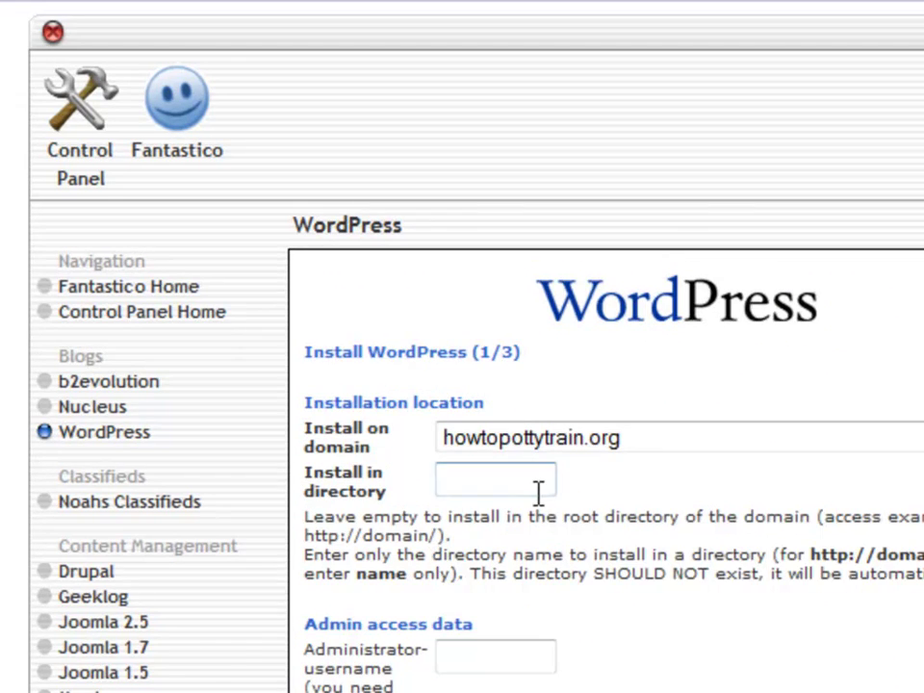
- Fill in the administrator username, password and admin nickname
click(512, 656)
double_click(328, 381)
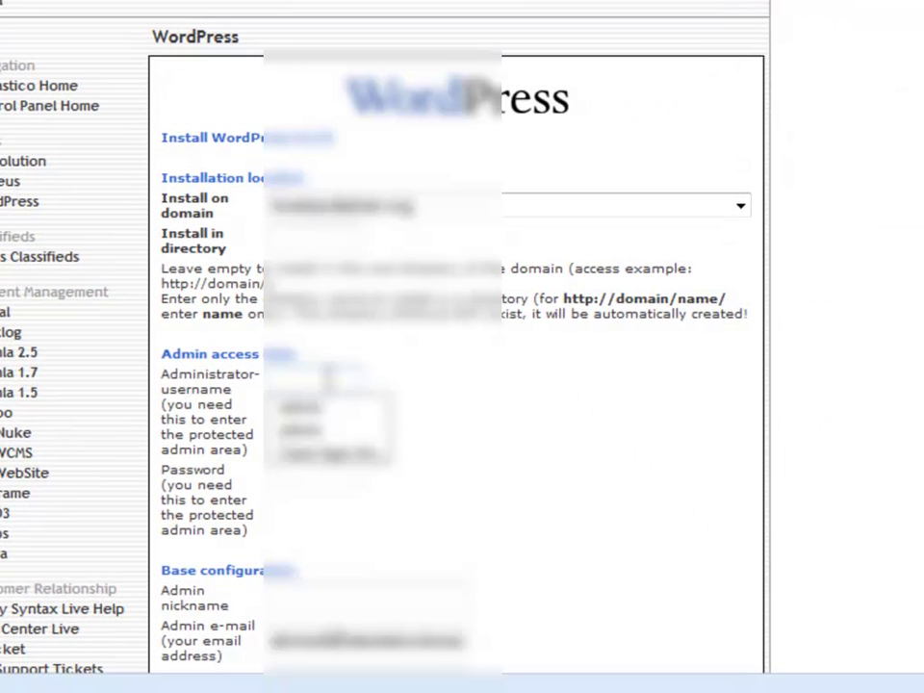
click(324, 412)
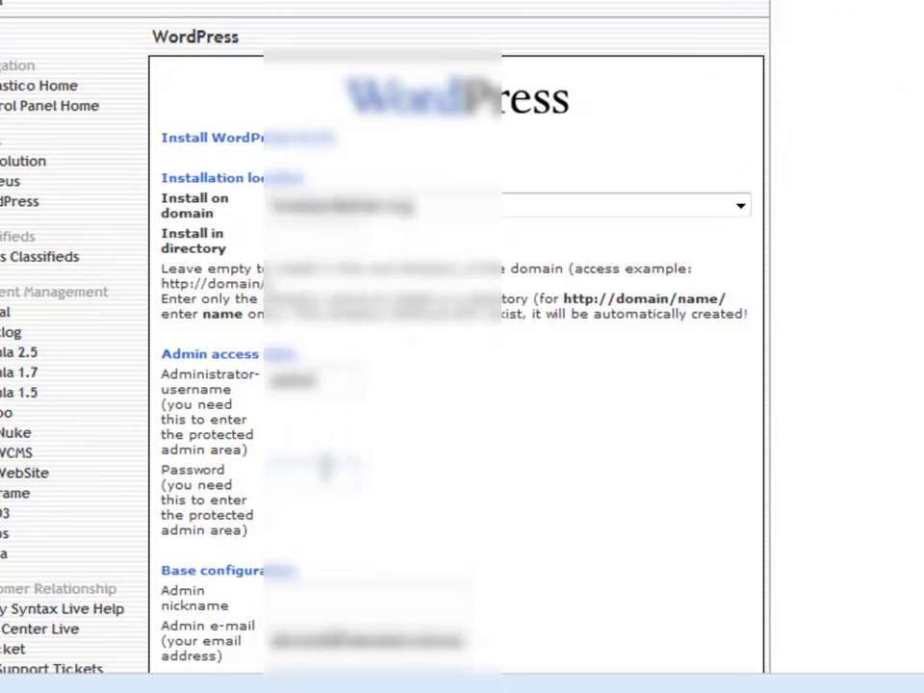
double_click(328, 470)
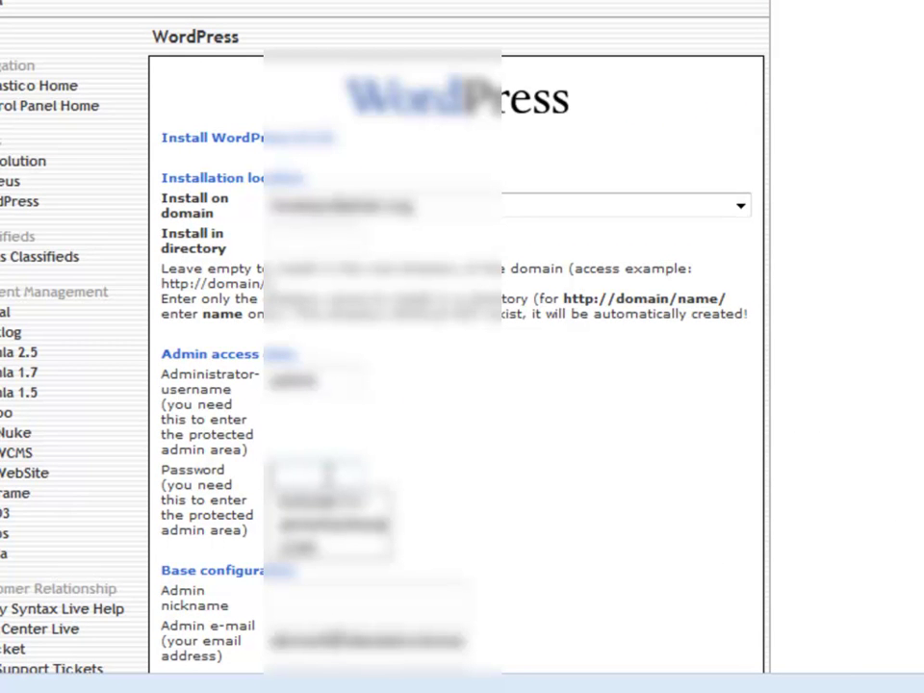
text(password12)
key(Tab)
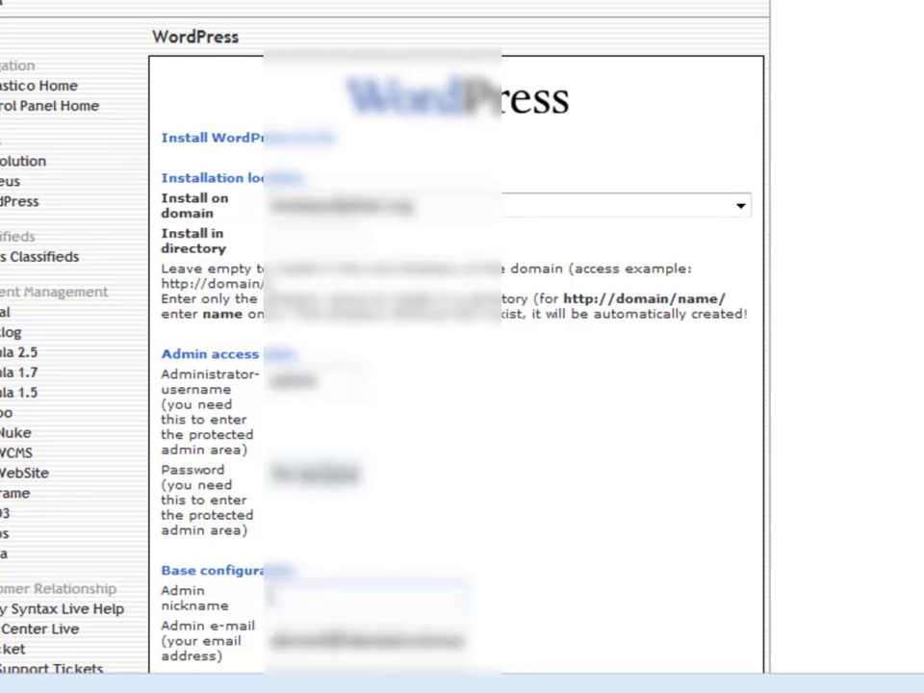
text(ad)
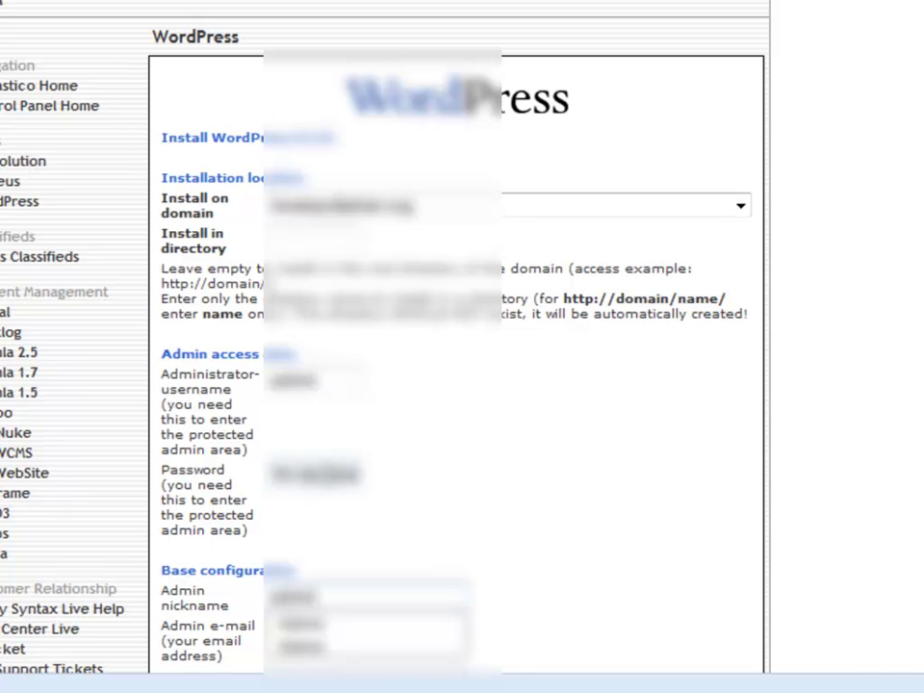
- Replace the admin e-mail with the site's howtopottytrain.org admin address
scroll(333, 486, down, 2)
triple_click(339, 493)
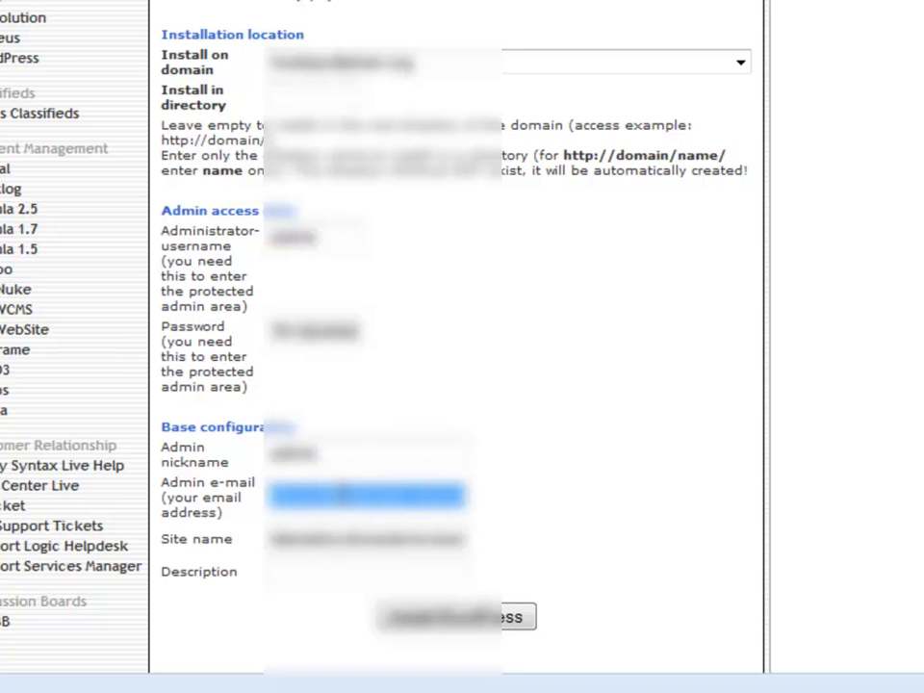
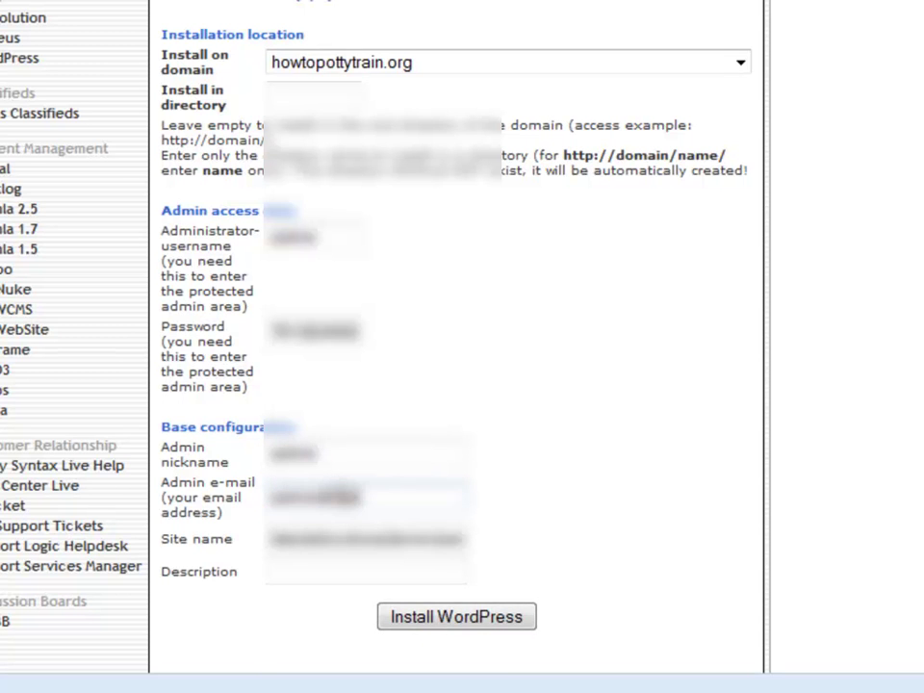
scroll(452, 339, down, 3)
- Submit the WordPress installation details for howtopottytrain.org
click(452, 339)
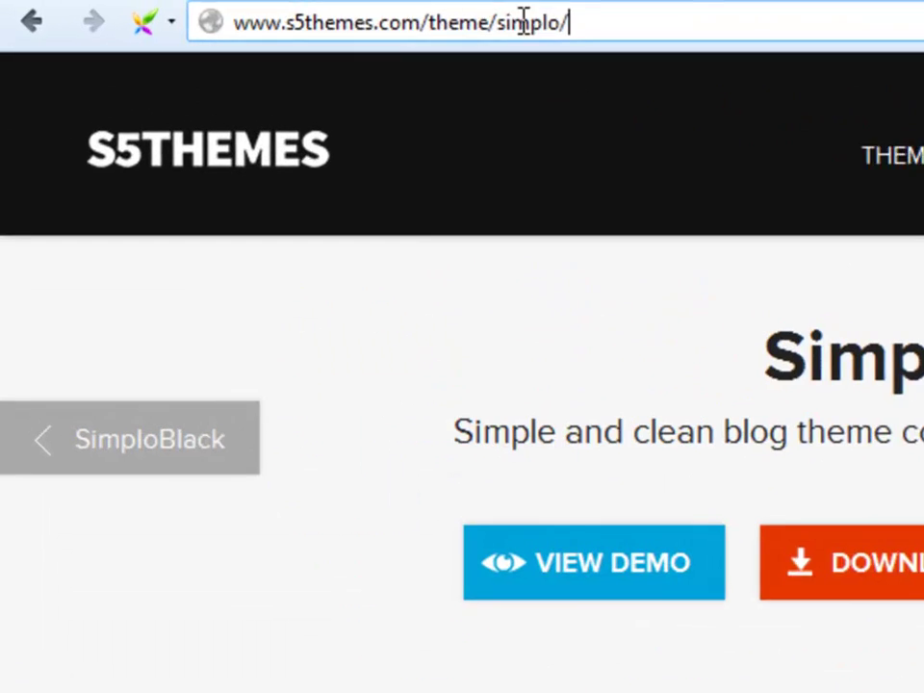
- Try downloading the Simplo theme from its S5Themes page, then return to that page
click(295, 12)
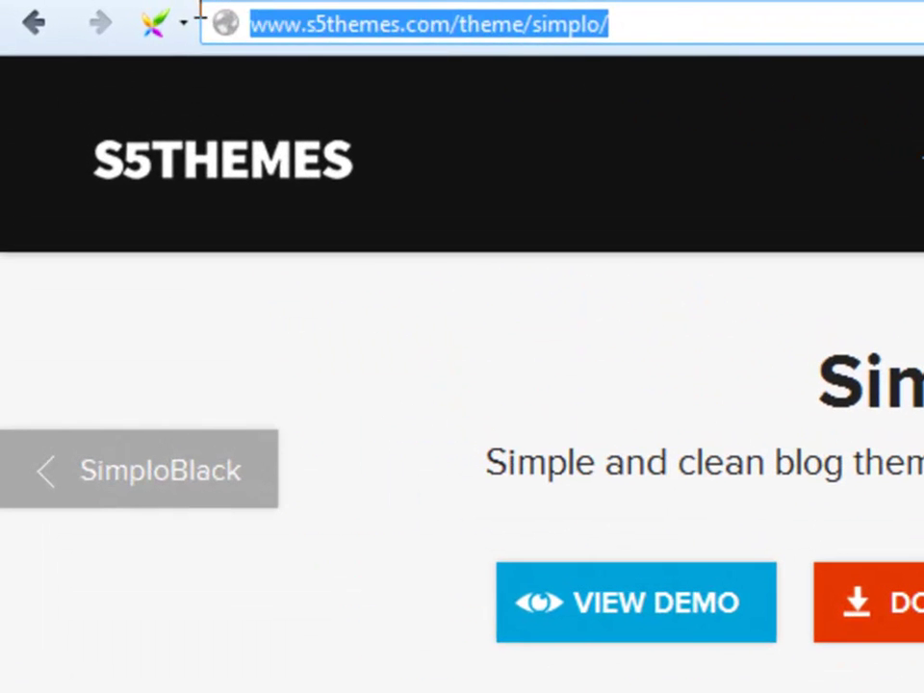
click(605, 25)
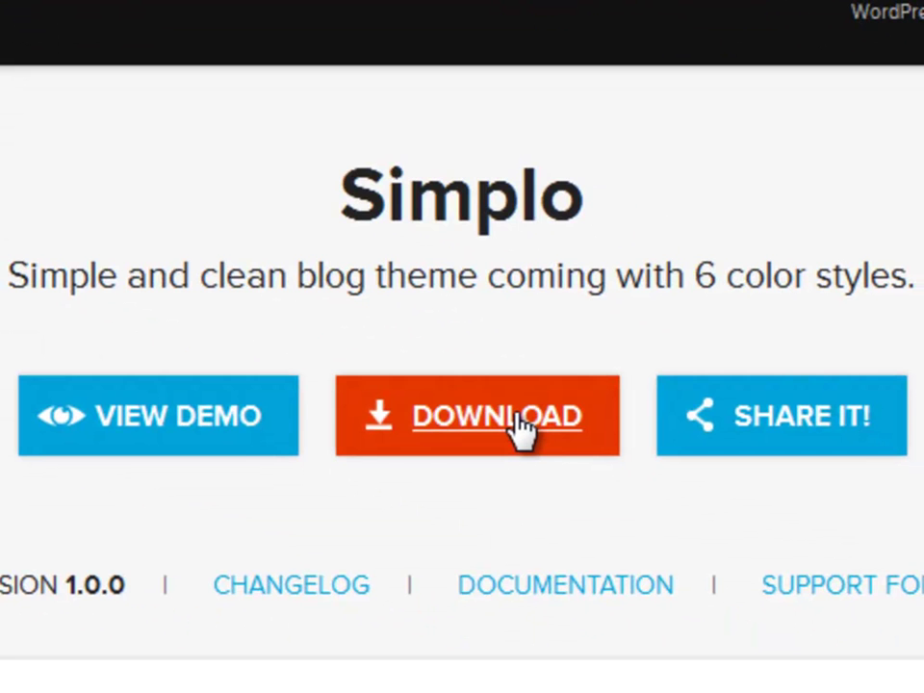
click(520, 424)
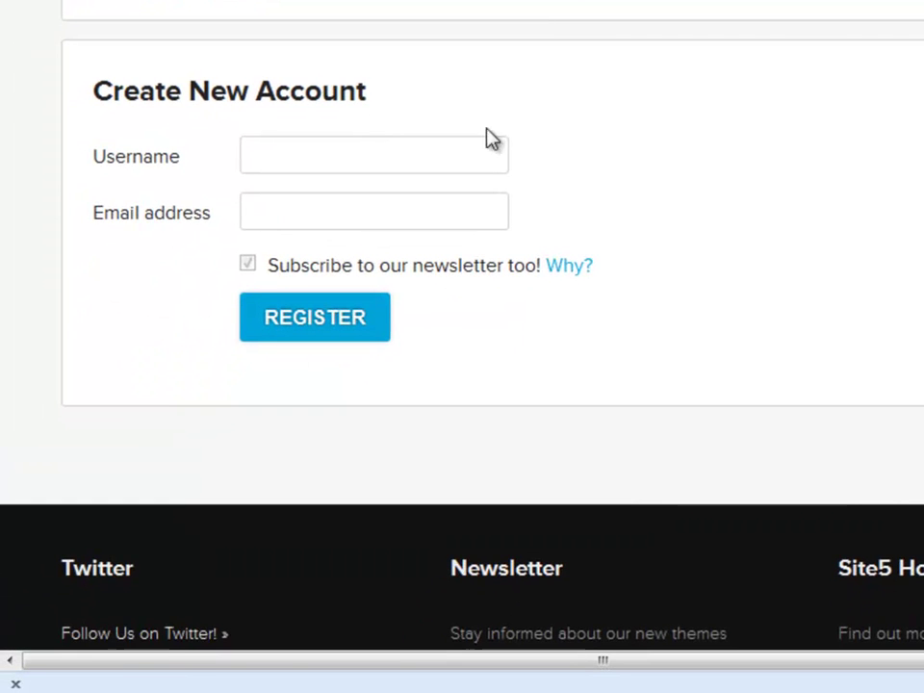
key(alt+Left)
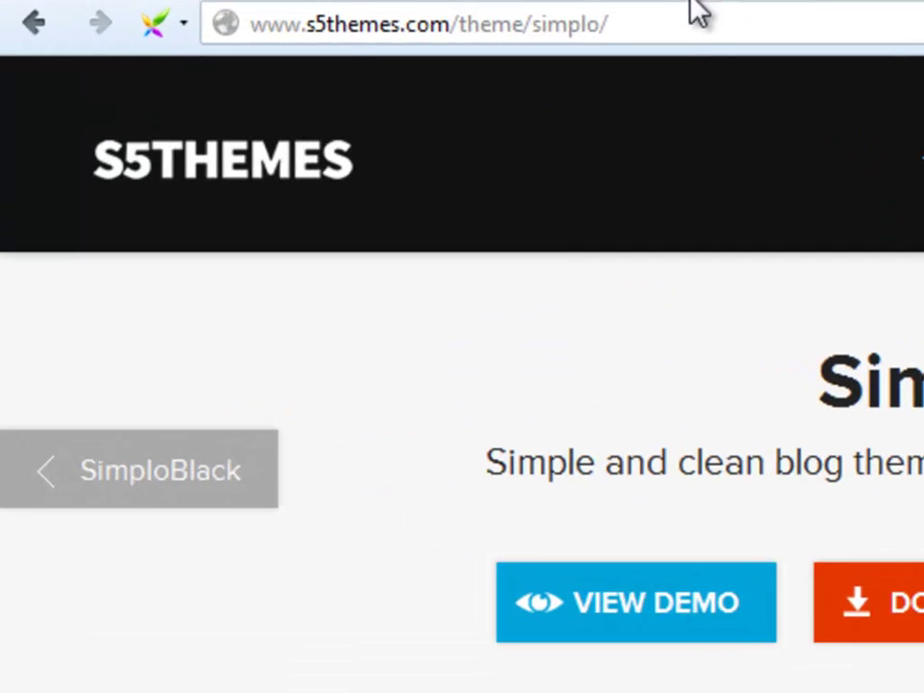
drag(665, 29, 291, 8)
click(600, 26)
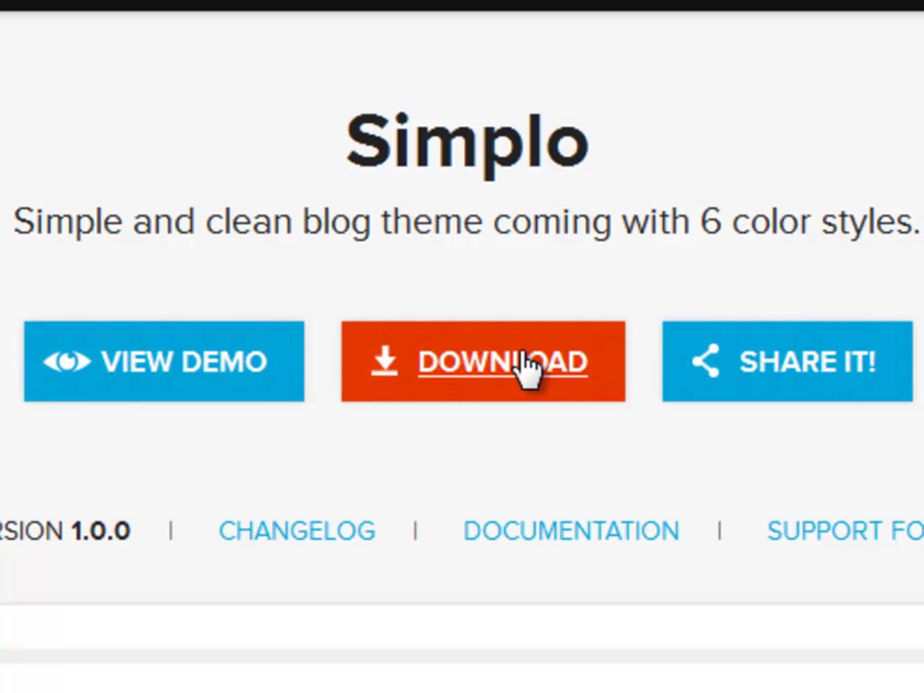
- Sign in to S5Themes and download simplo.zip, overwriting the existing file
click(527, 369)
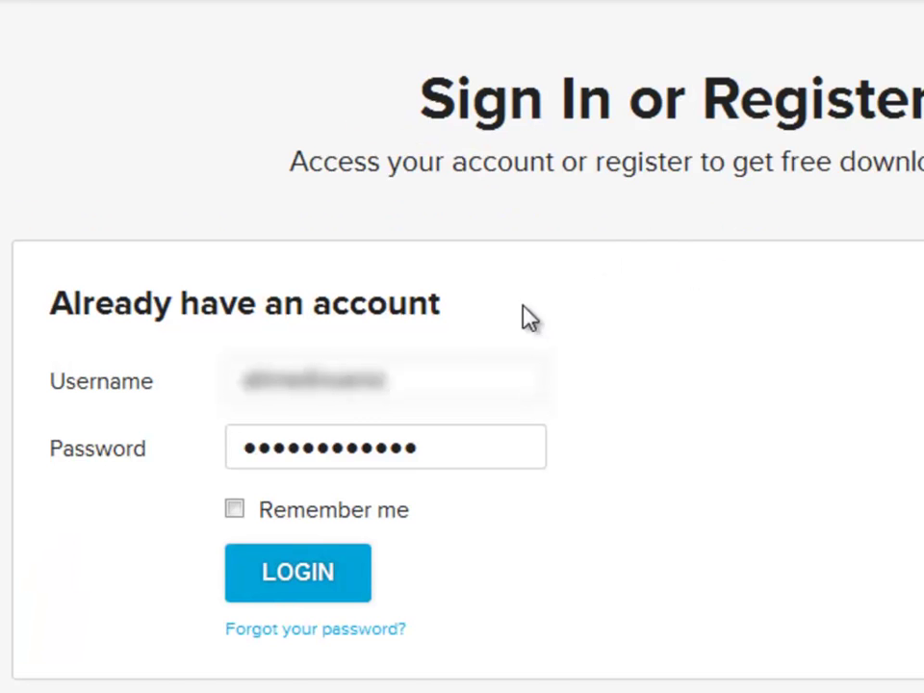
click(299, 586)
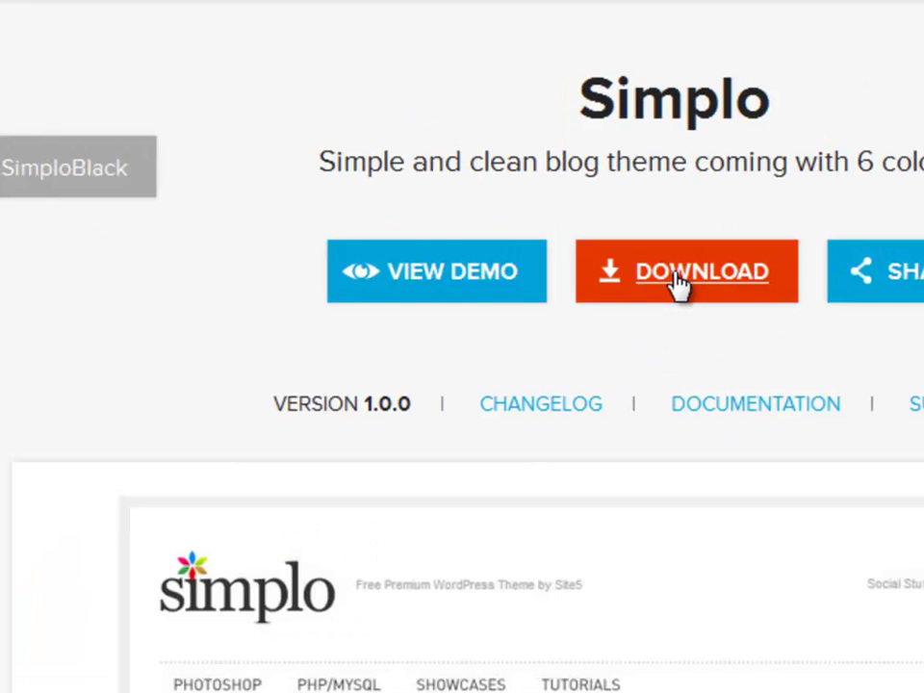
click(678, 284)
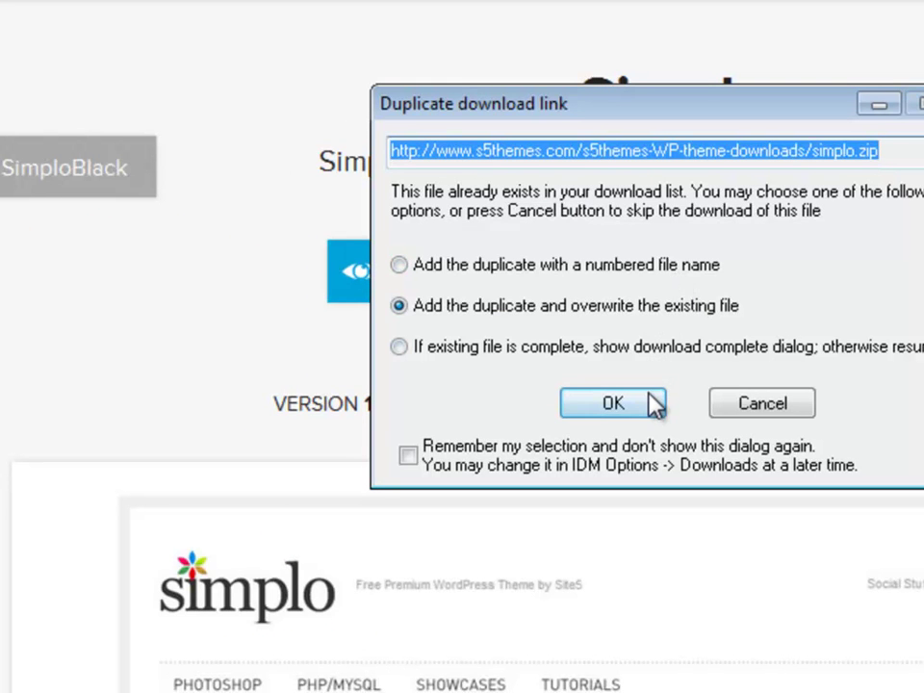
click(598, 406)
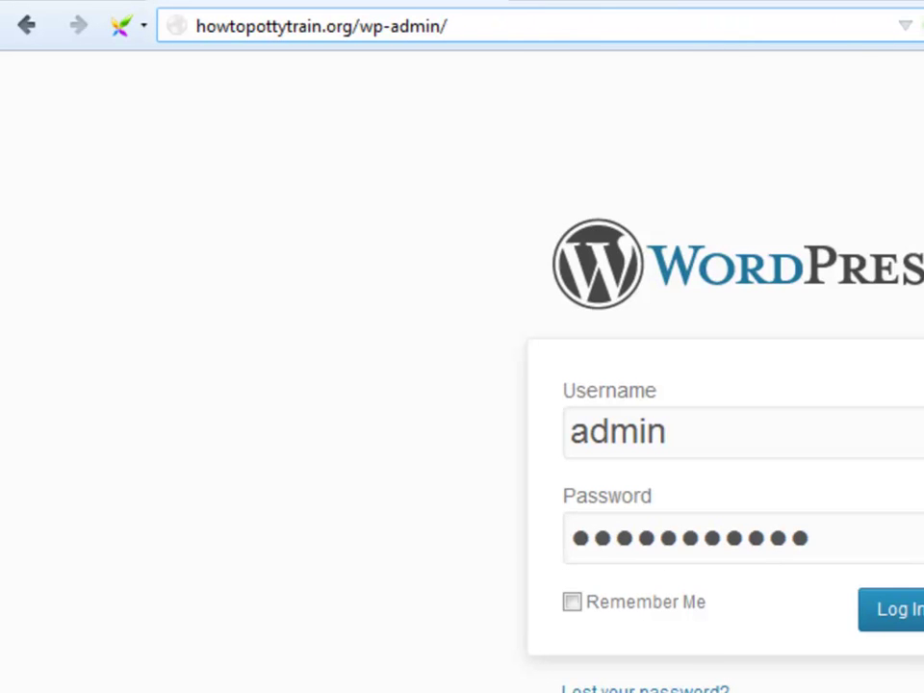
- Load howtopottytrain.org/wp-admin and sign in to the WordPress Dashboard
key(Return)
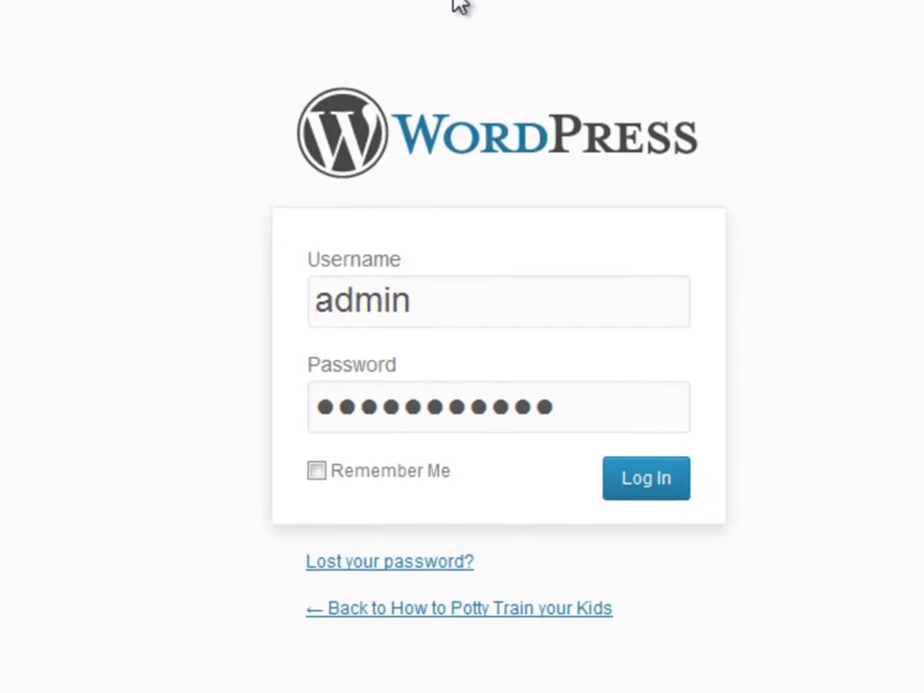
click(413, 302)
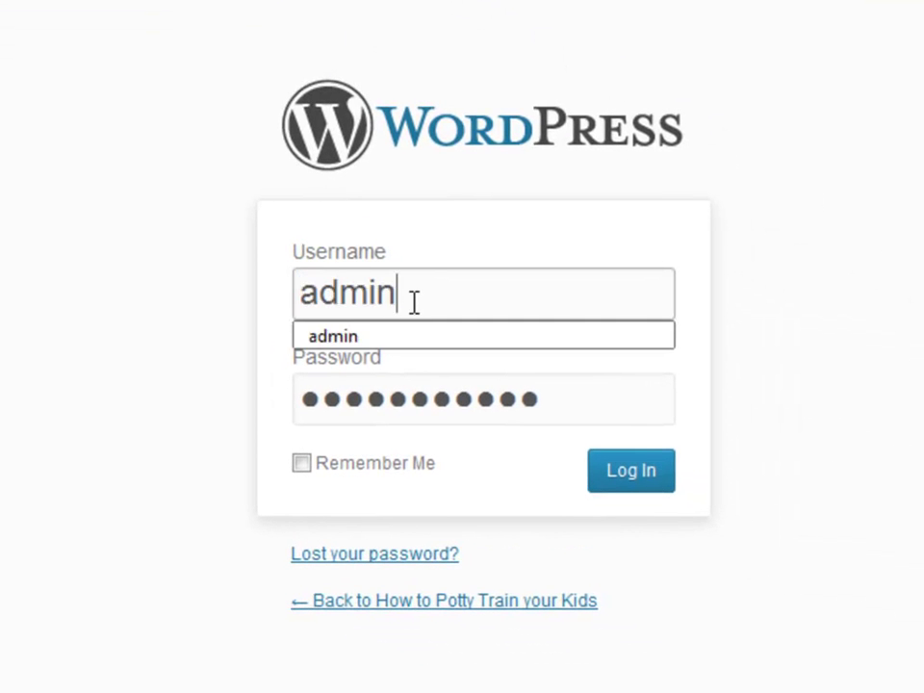
click(447, 445)
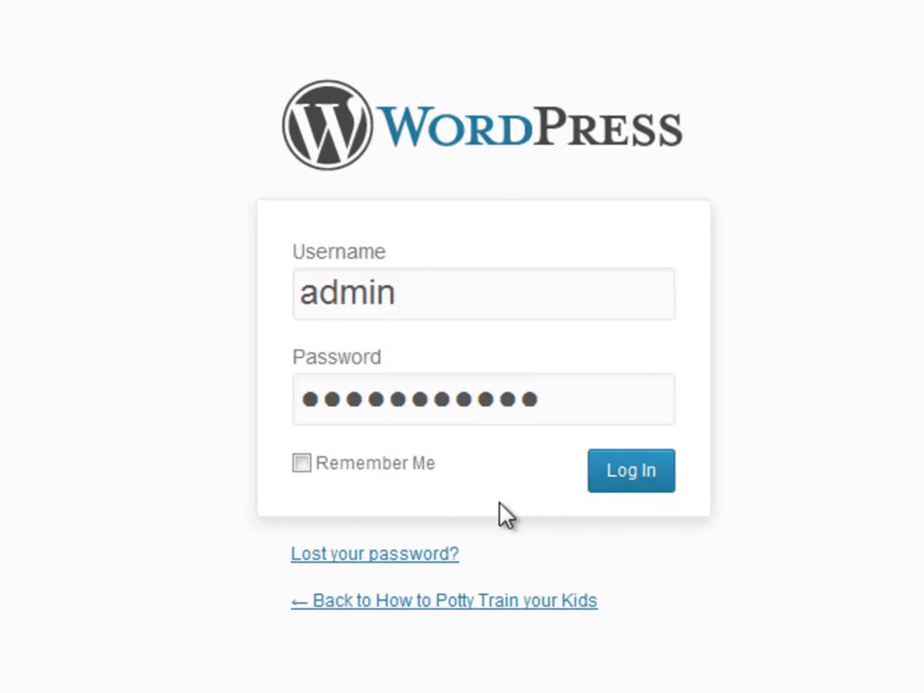
click(652, 475)
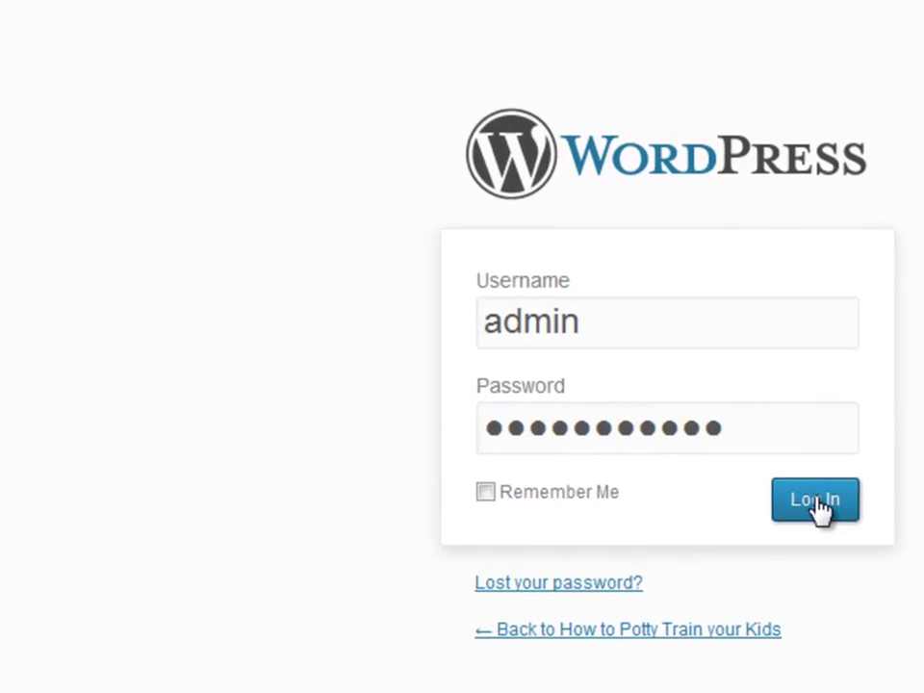
mouse_move(165, 340)
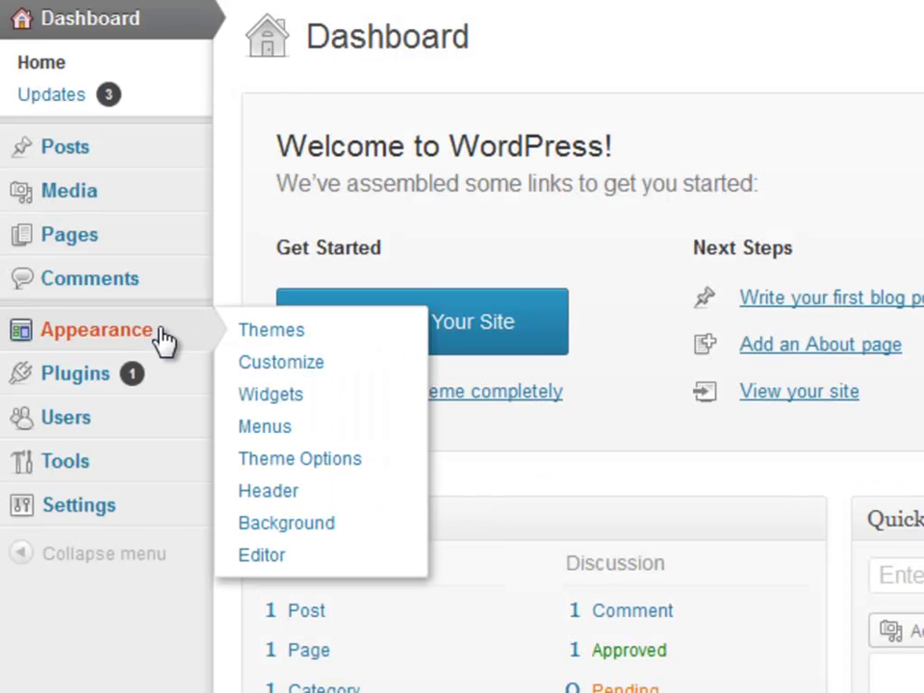
- Upload and install simplo.zip as a theme, activate Simplo, and view the site's front page
click(291, 337)
click(672, 59)
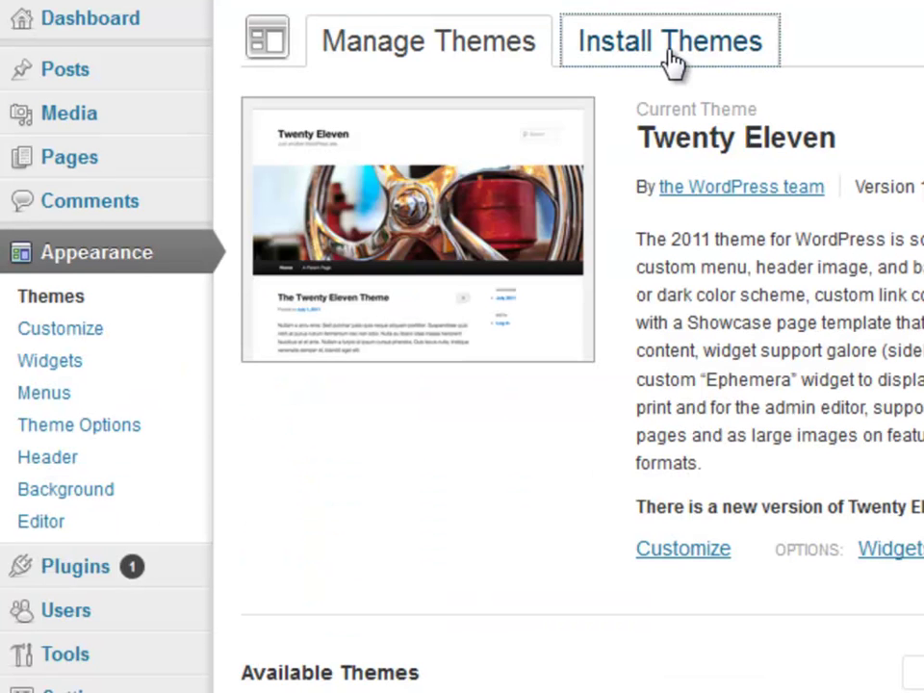
click(354, 104)
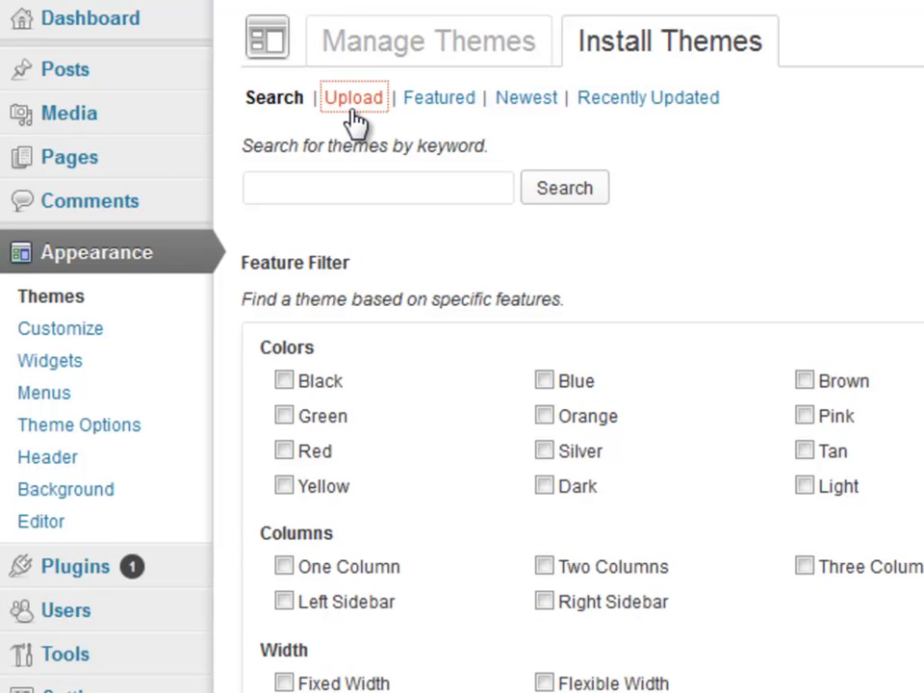
click(299, 264)
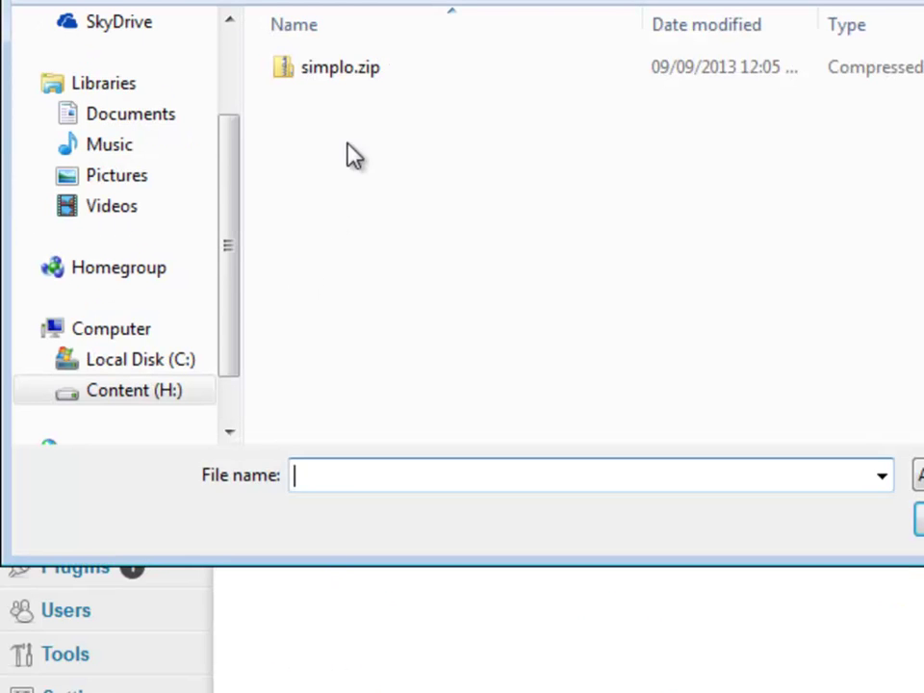
click(358, 82)
click(807, 508)
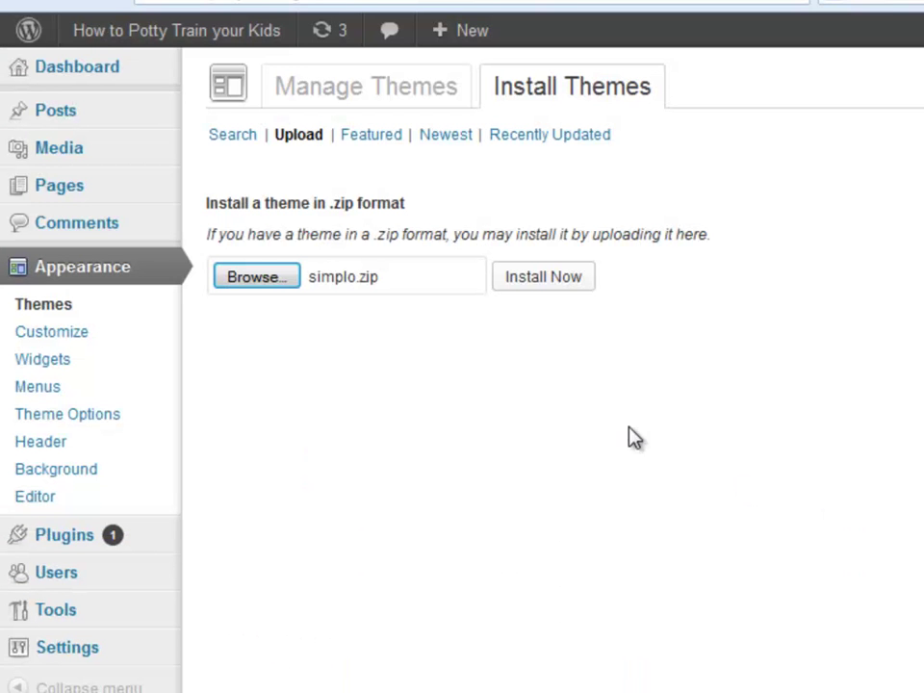
click(536, 282)
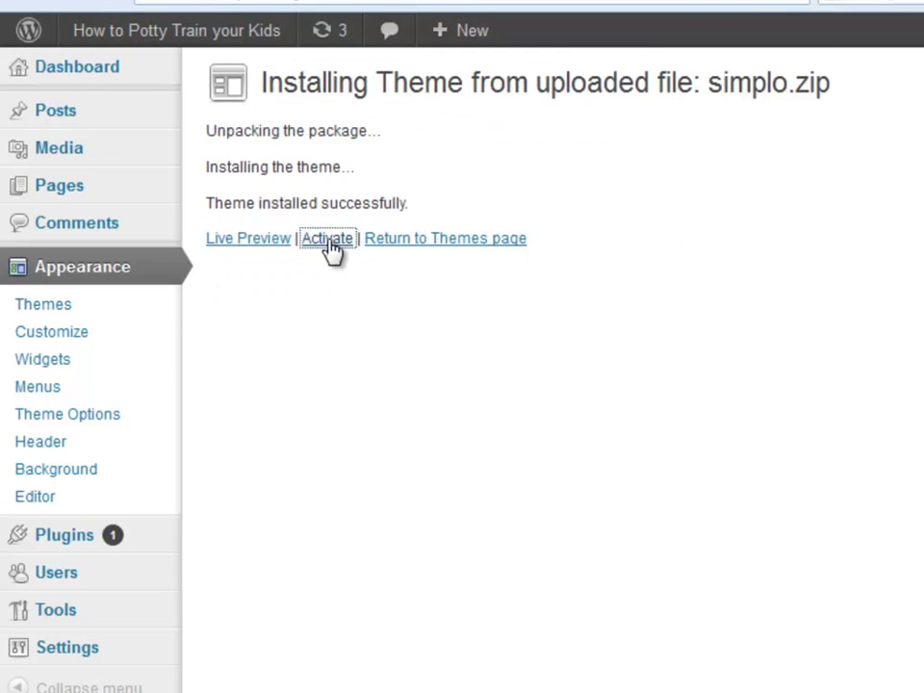
click(329, 241)
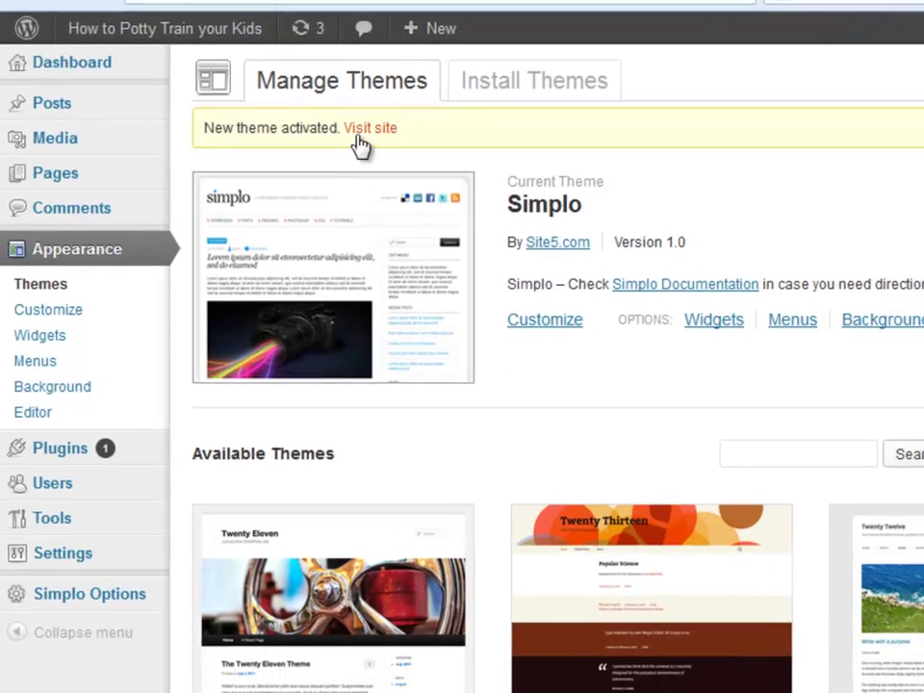
right_click(385, 137)
click(426, 156)
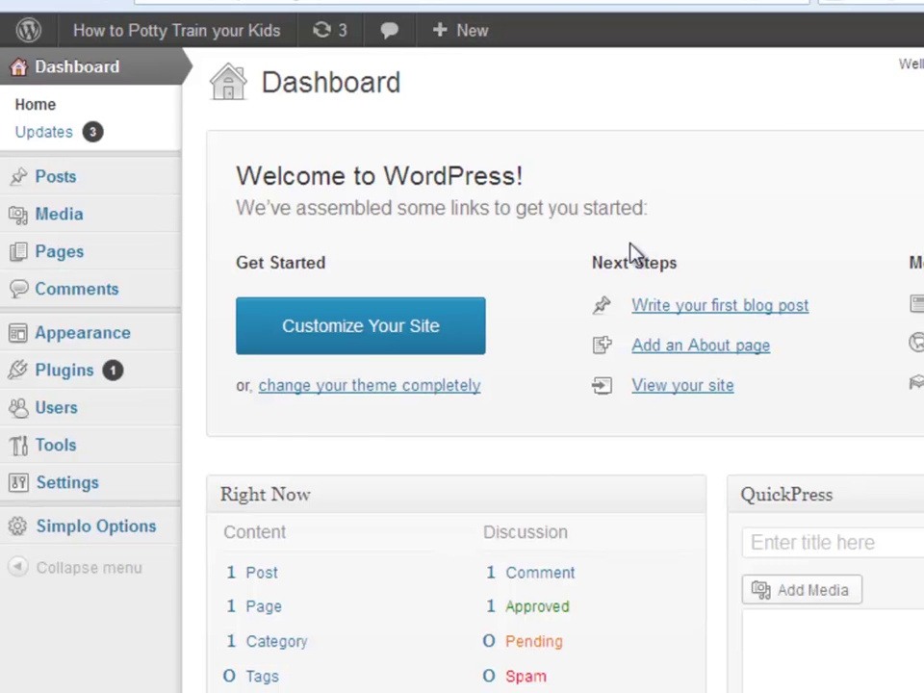
- Activate Akismet from Installed Plugins, then go to Add New plugins
mouse_move(141, 377)
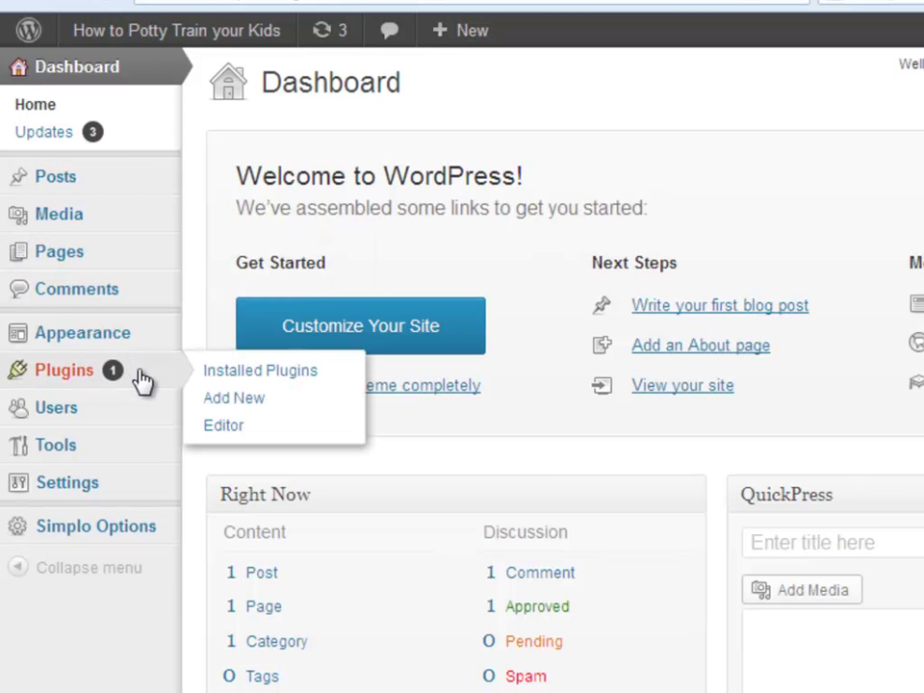
click(223, 374)
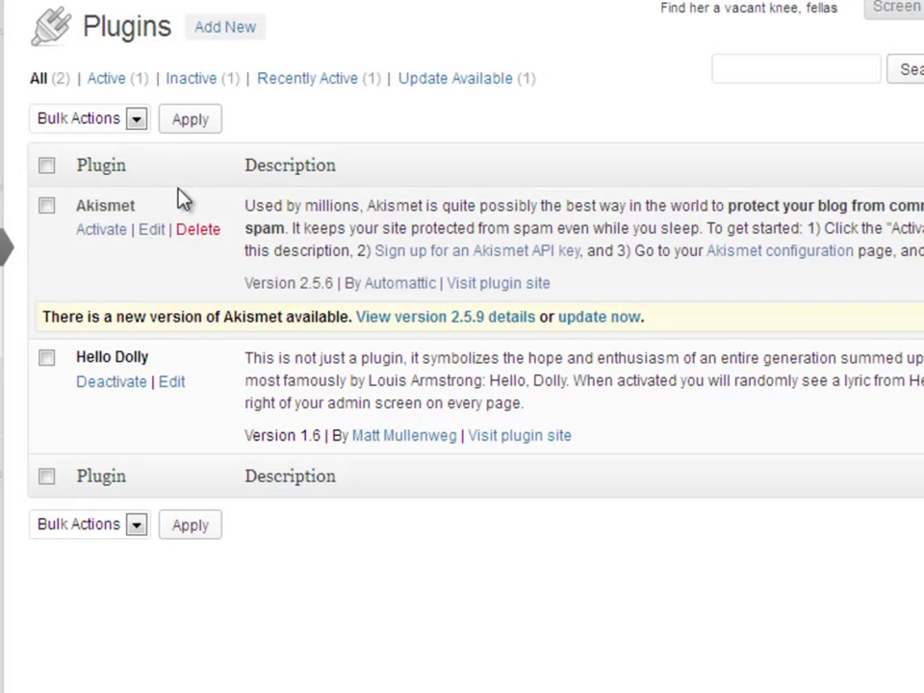
click(104, 231)
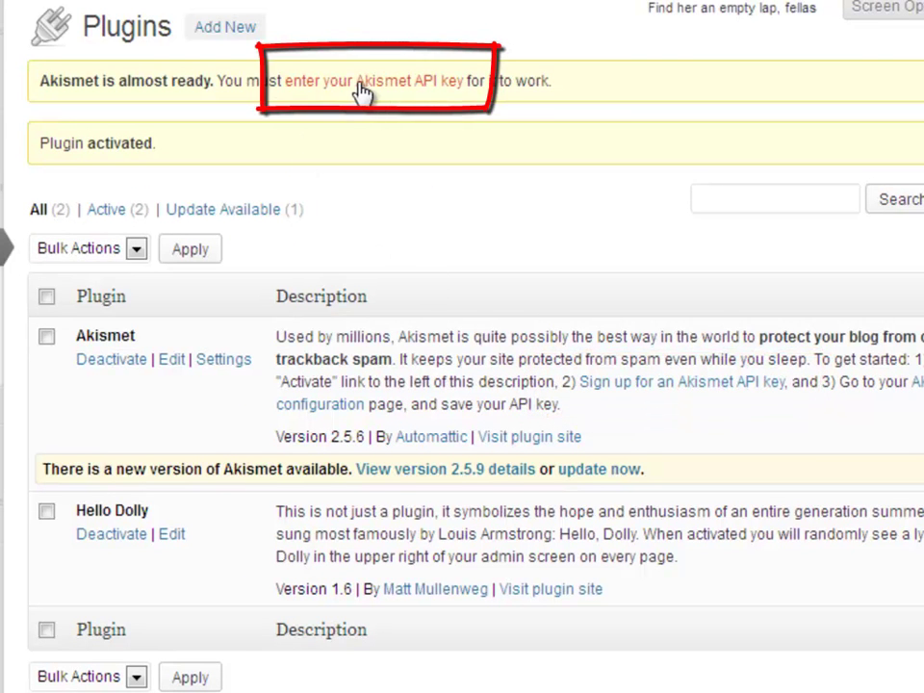
click(231, 28)
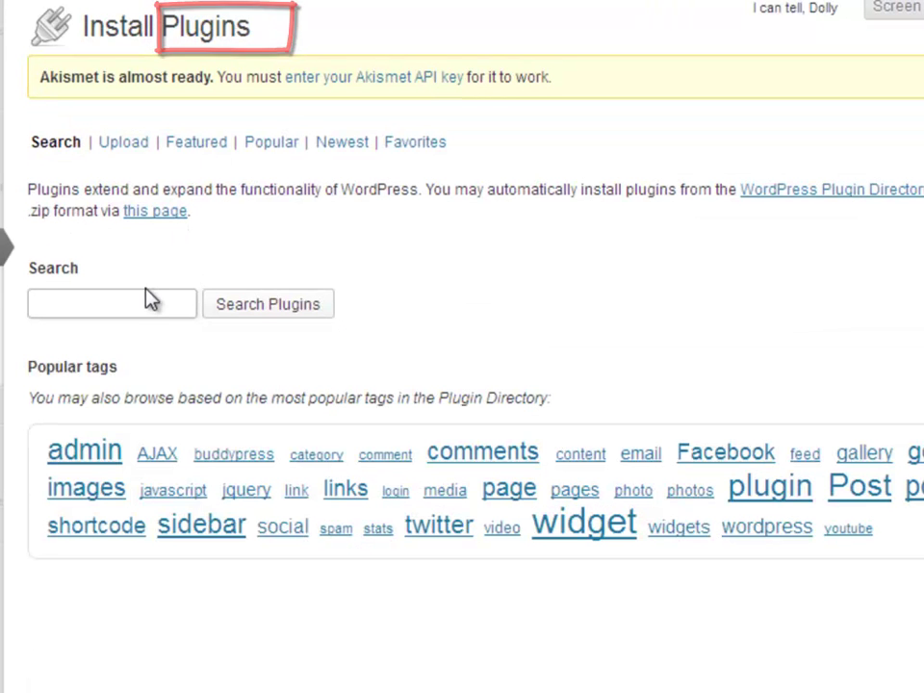
- Search for 'google xml sitemaps', then install and activate the Google XML Sitemaps plugin
click(147, 292)
text(Google S)
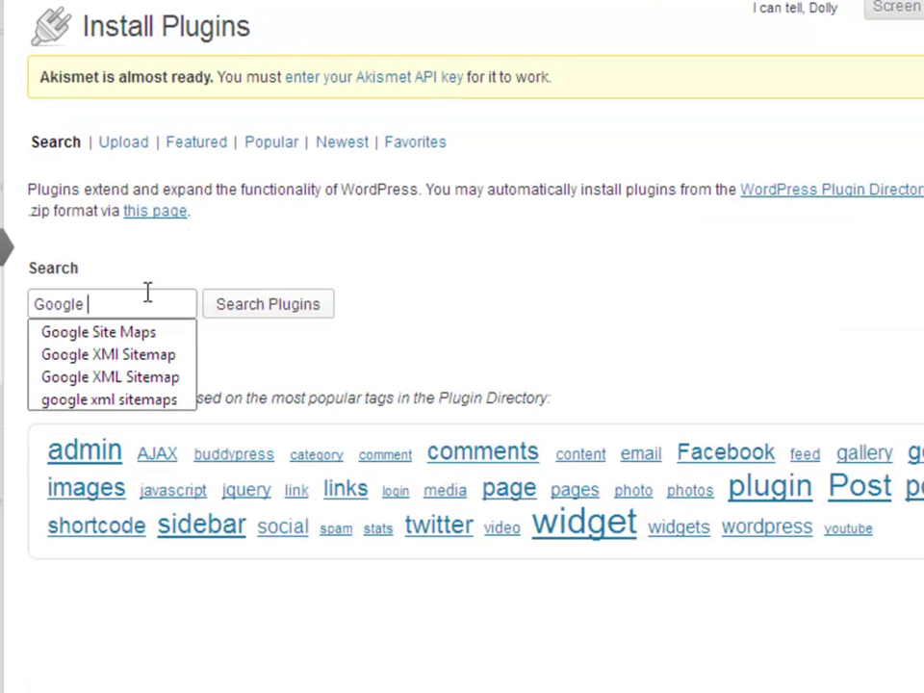
click(107, 398)
click(277, 310)
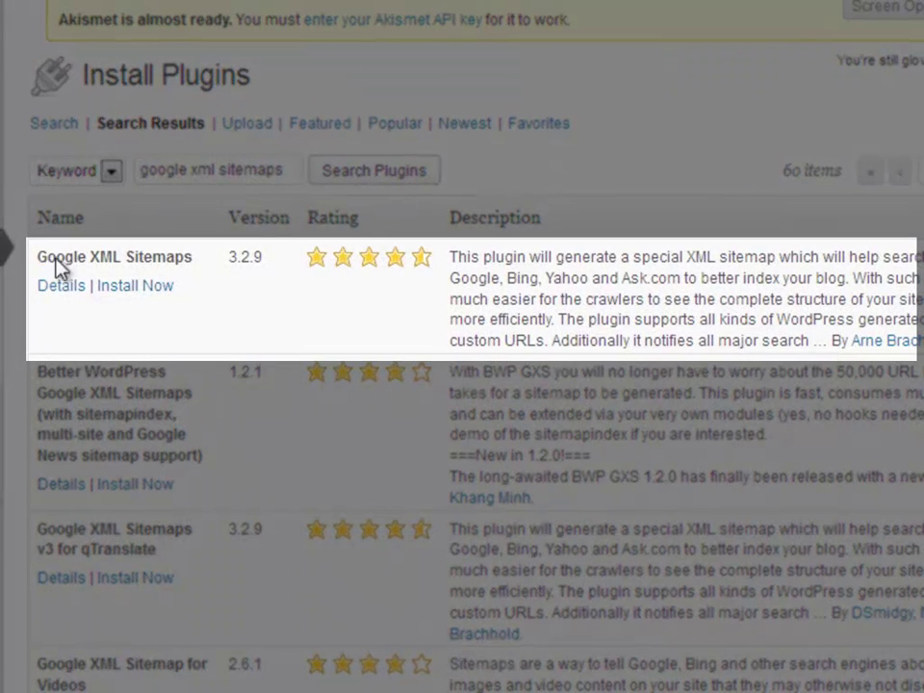
drag(38, 258, 204, 260)
click(208, 274)
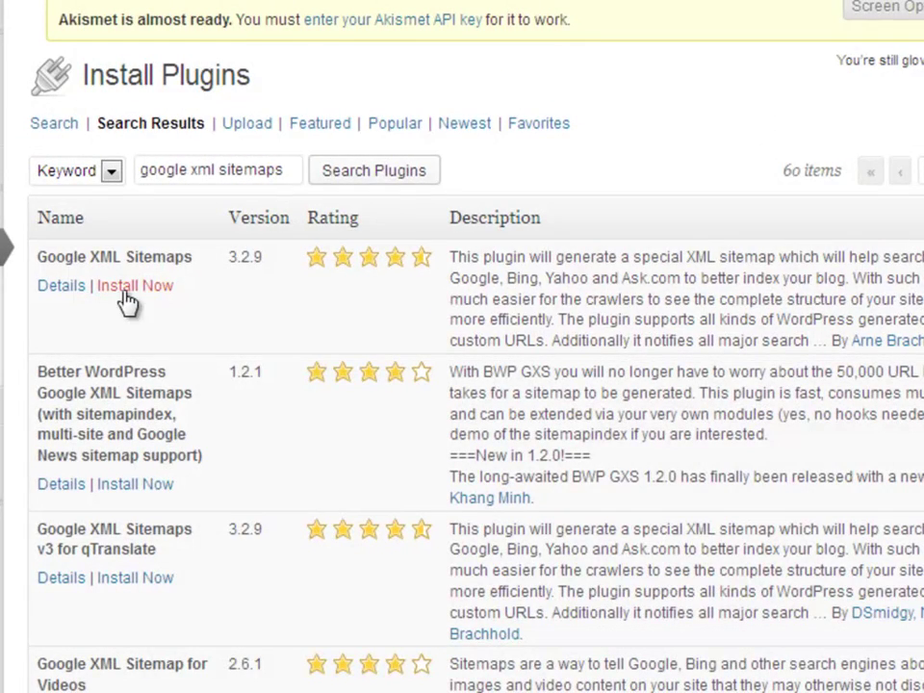
click(127, 289)
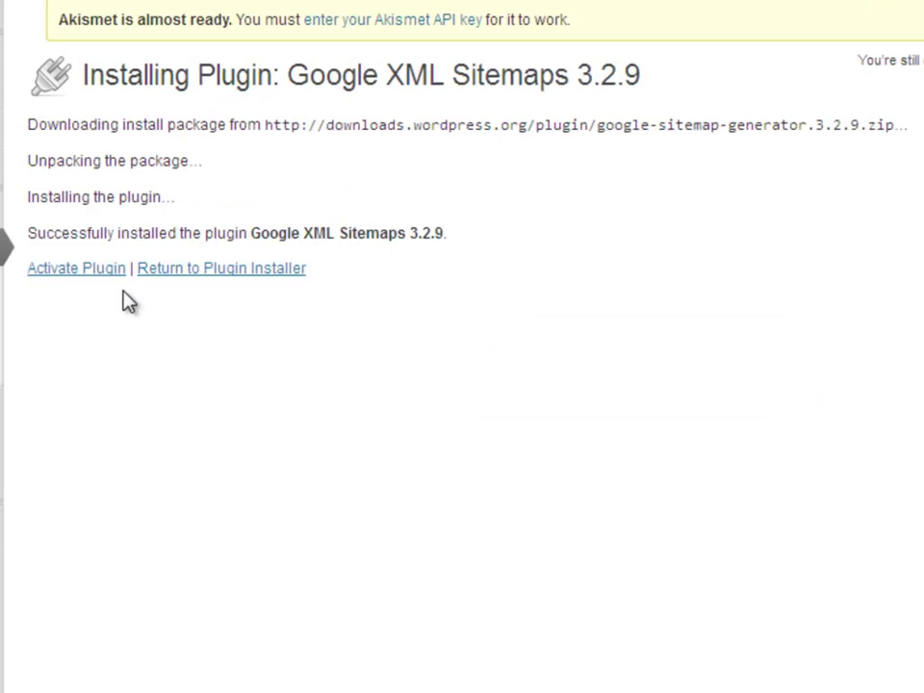
click(104, 281)
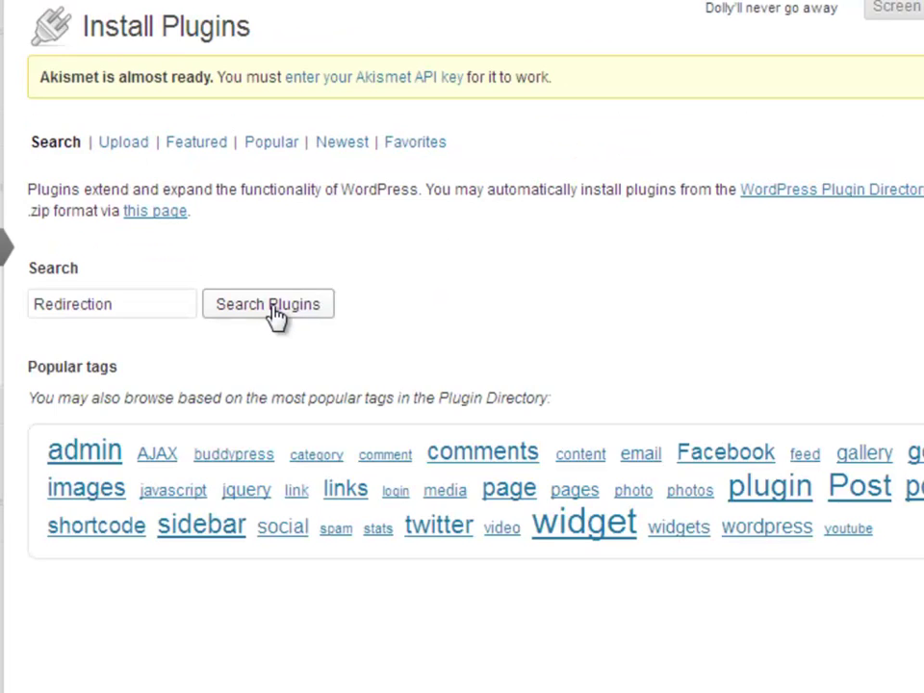
- Search plugins for Redirection, then install and activate the Redirection plugin
click(274, 306)
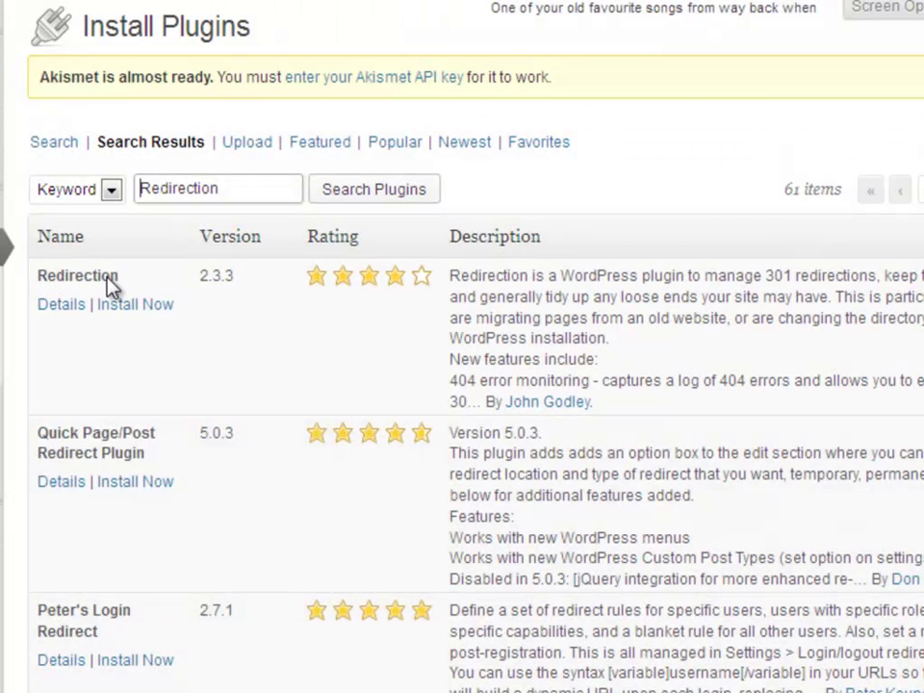
click(120, 304)
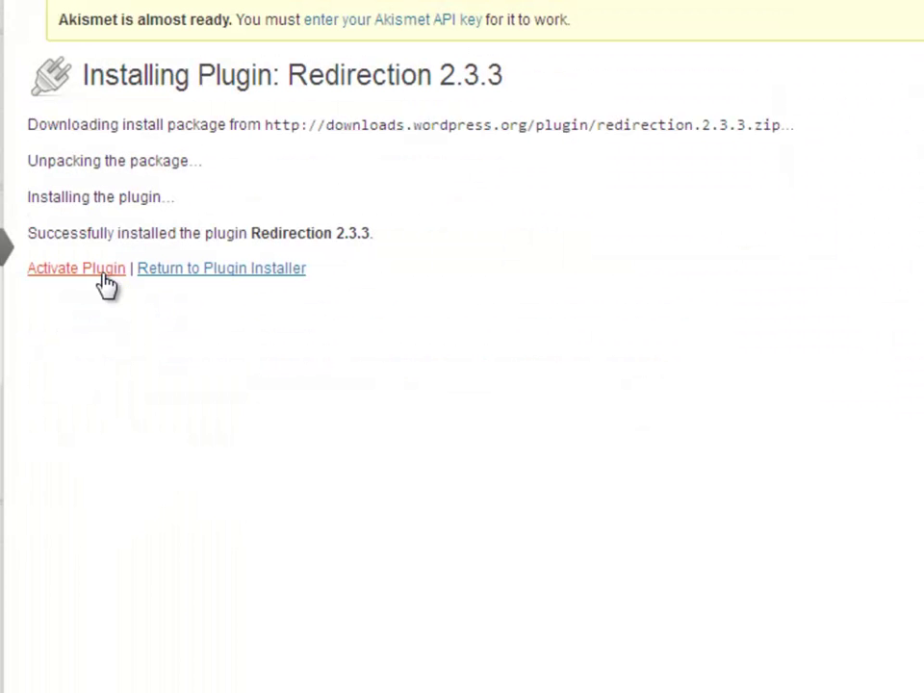
click(96, 269)
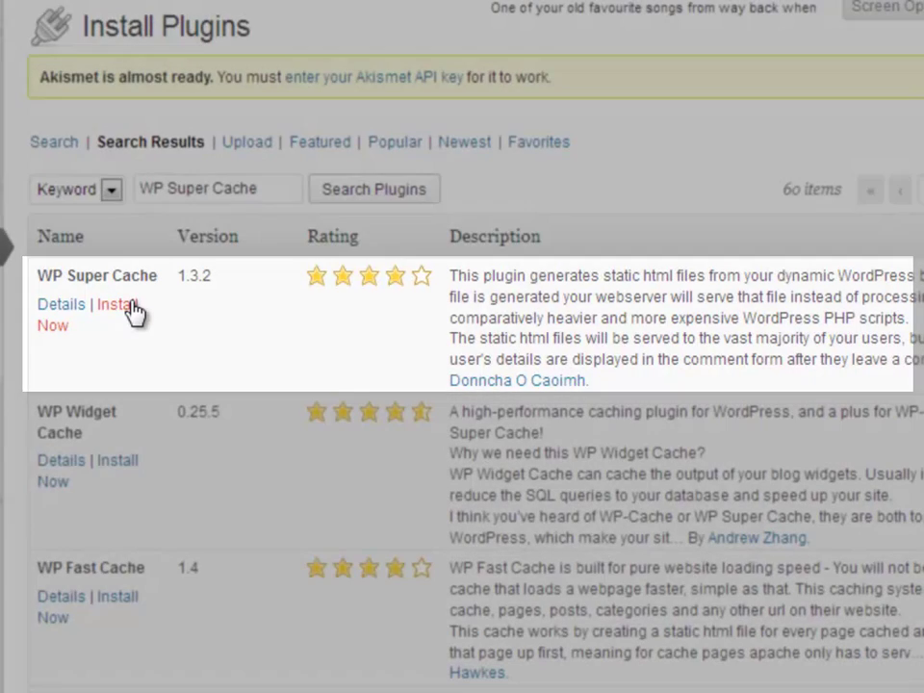
- Install WP Super Cache, confirming with OK, then search plugins for 'All in one SEO pack'
click(133, 307)
click(452, 310)
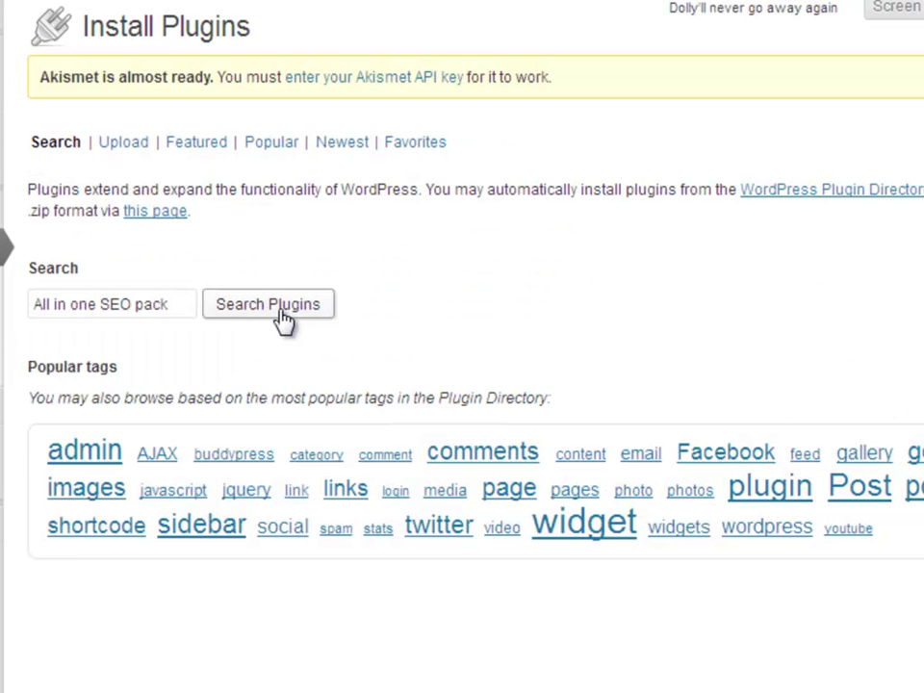
click(284, 320)
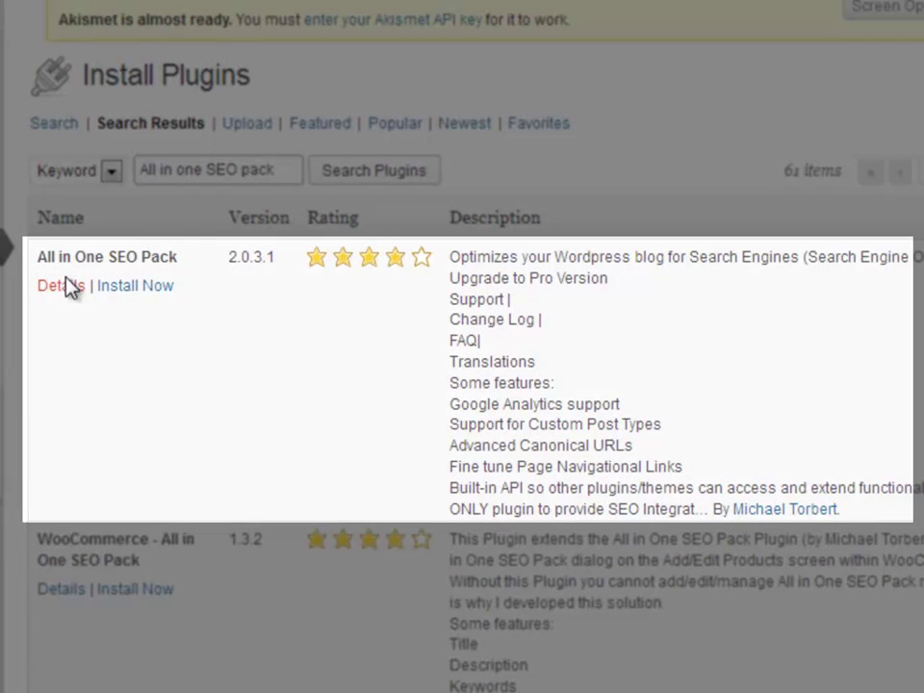
drag(36, 256, 182, 264)
click(269, 350)
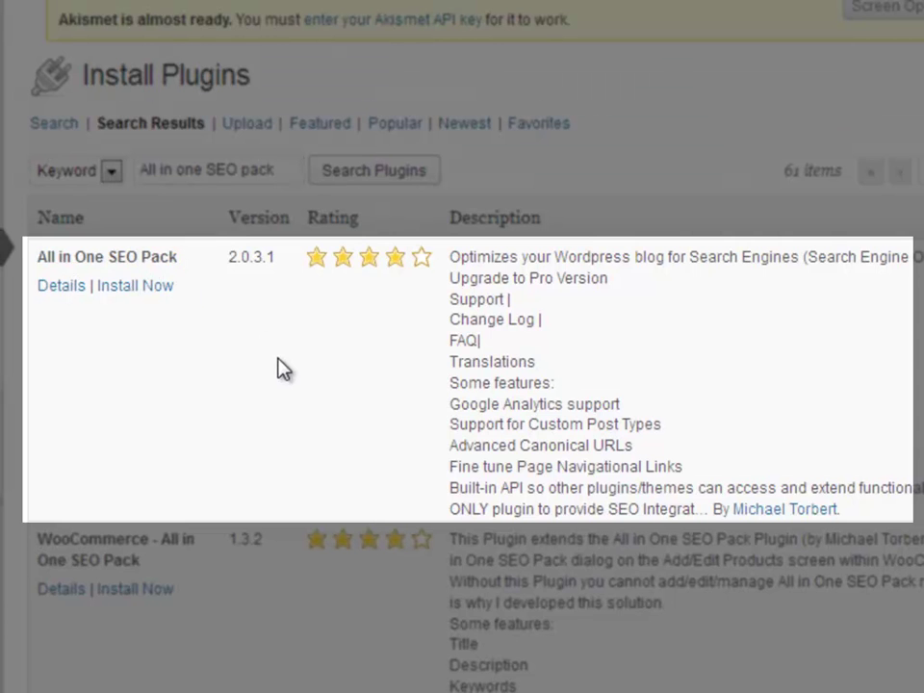